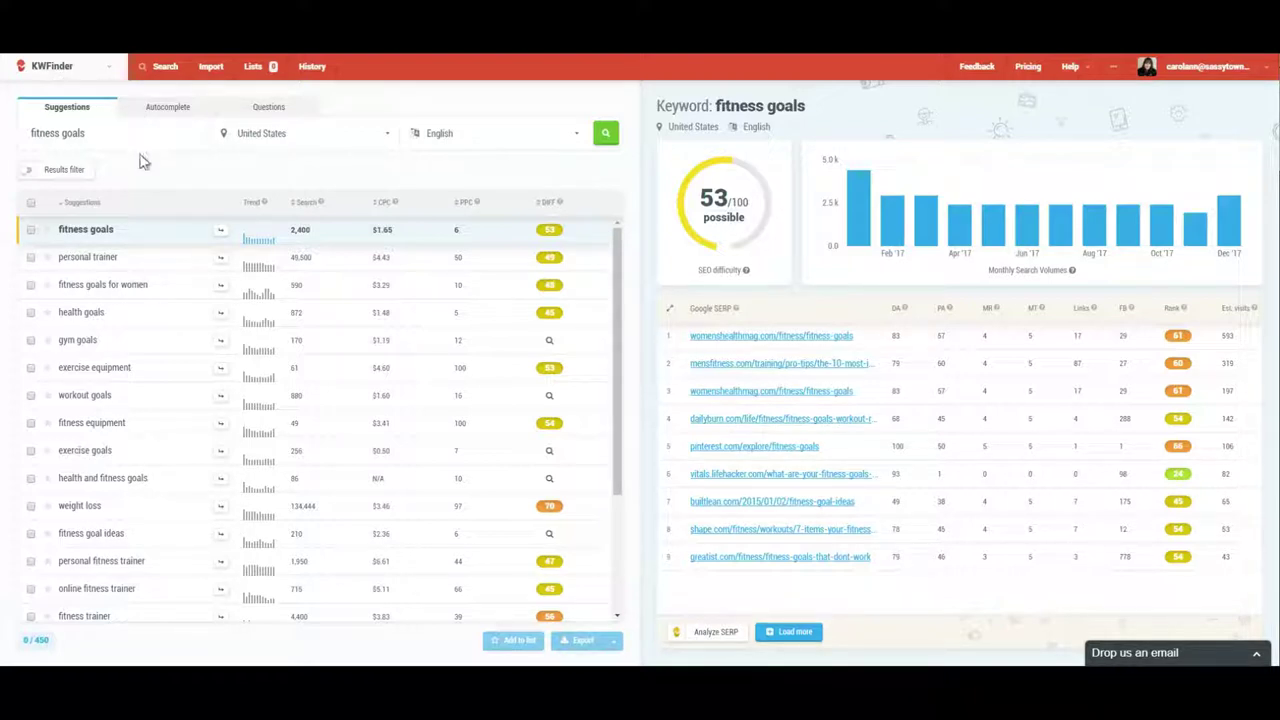
left_click(90, 140)
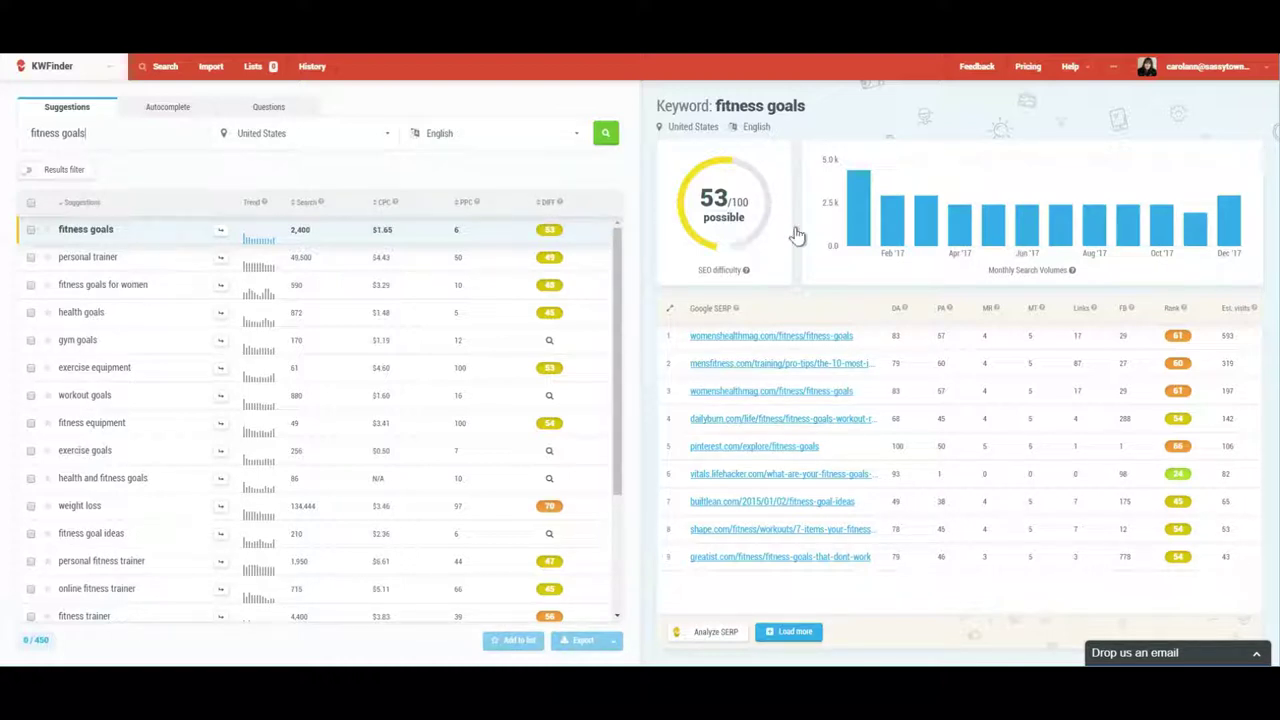
mouse_move(1025, 183)
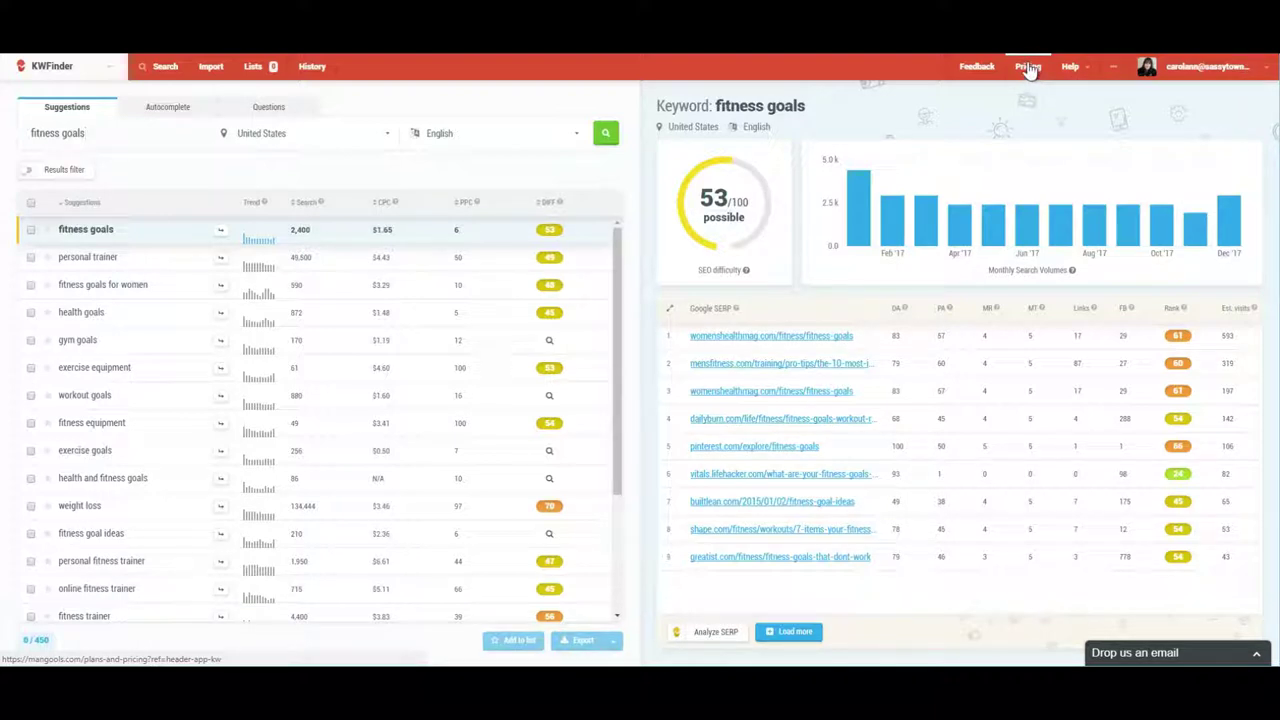
left_click(1262, 68)
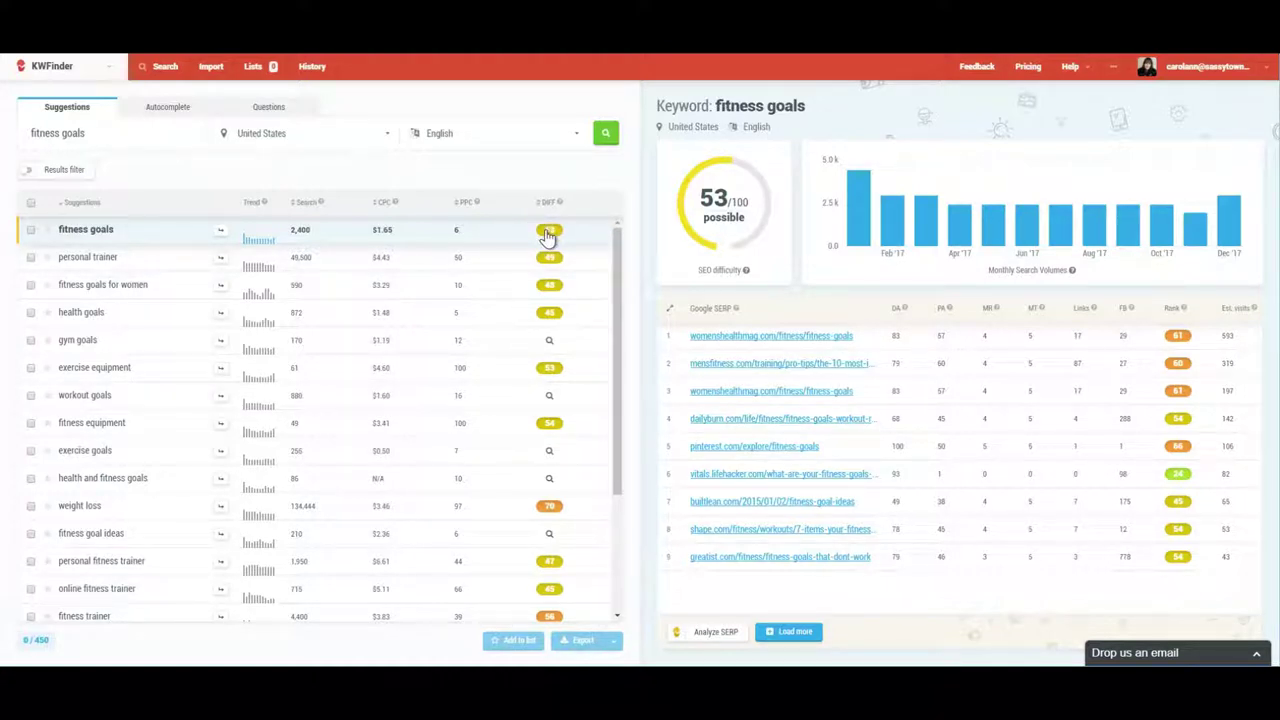
Sort the keyword suggestions by SEO difficulty, highest first, and show the details of the low-difficulty keyword "fitgirl"
mouse_move(557, 208)
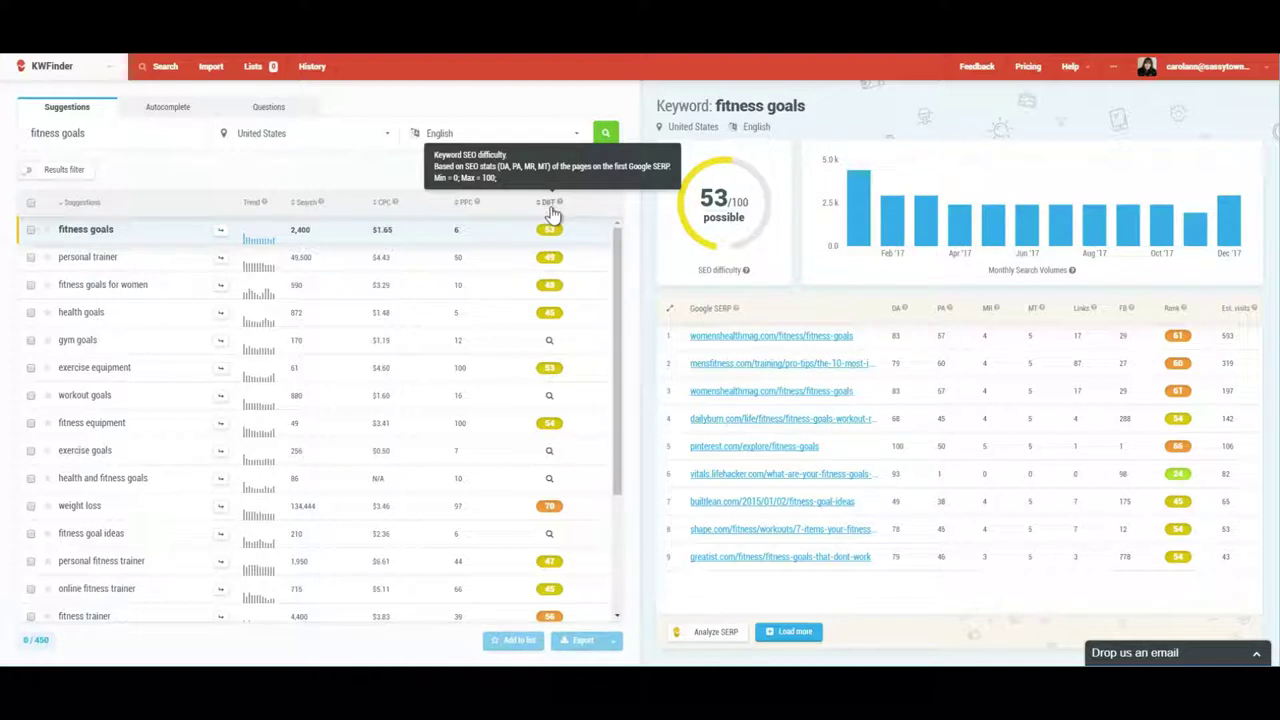
left_click(551, 208)
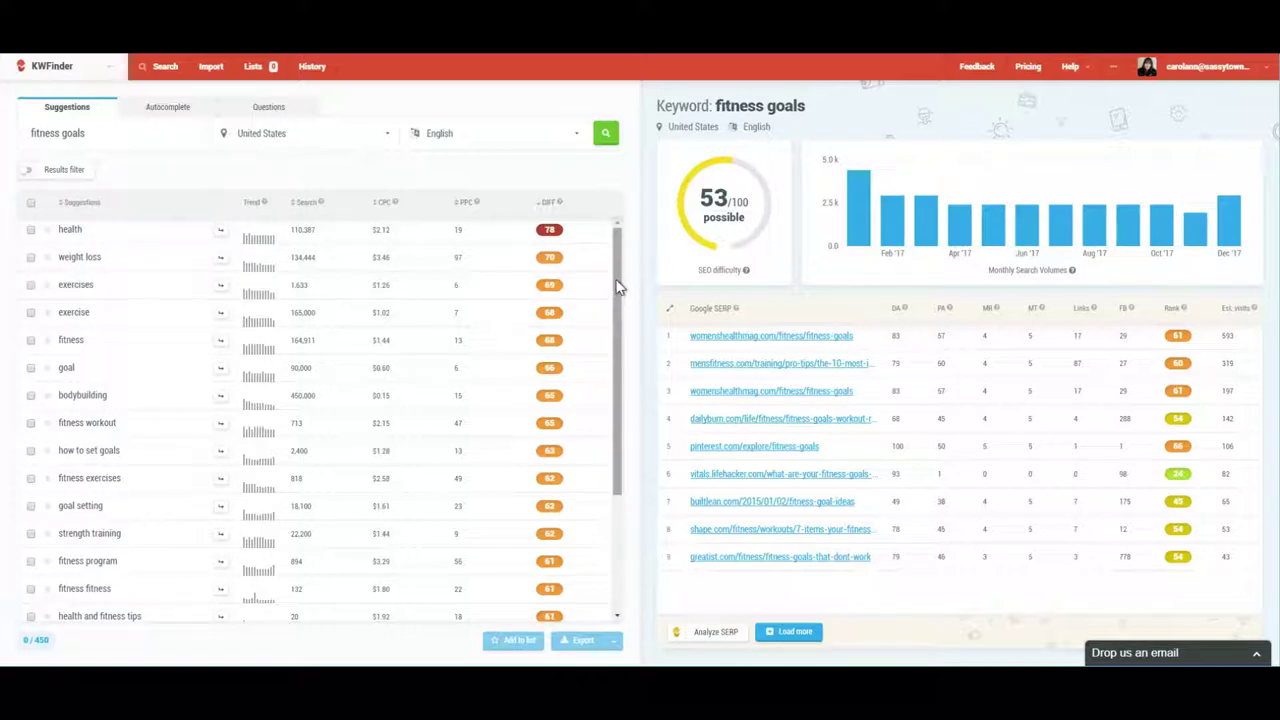
left_click_drag(616, 286, 621, 604)
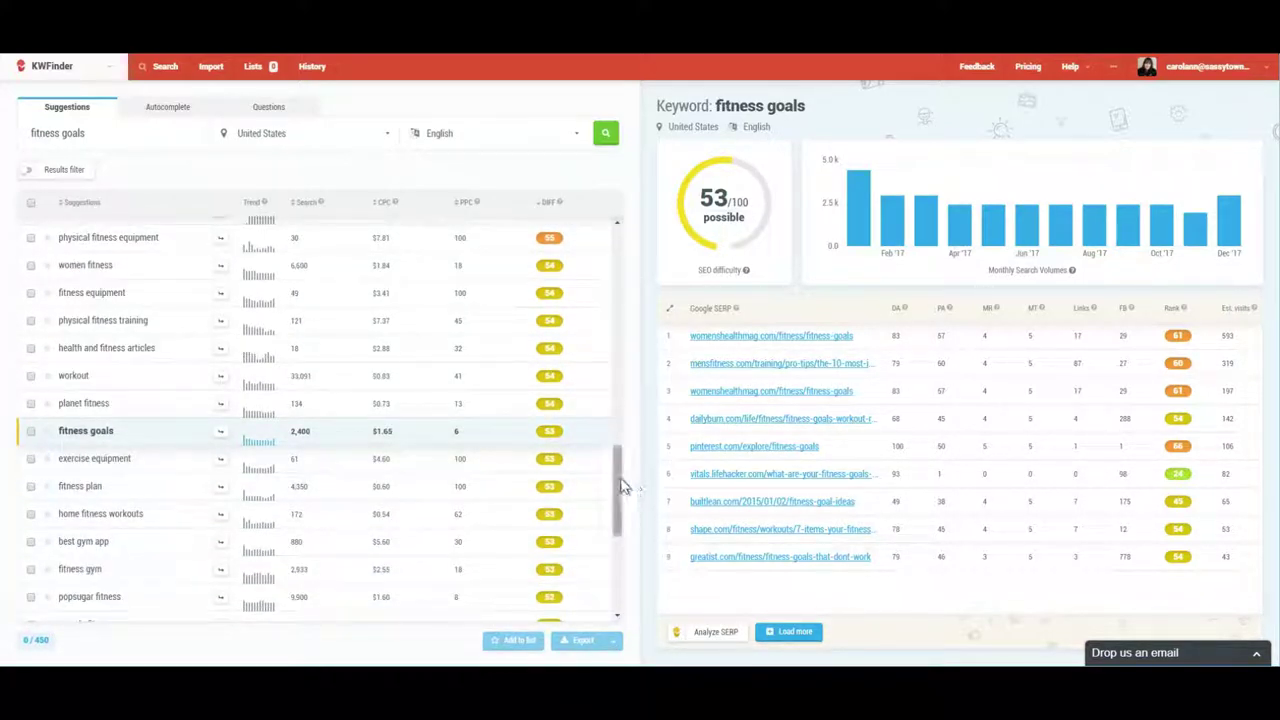
left_click_drag(618, 487, 634, 563)
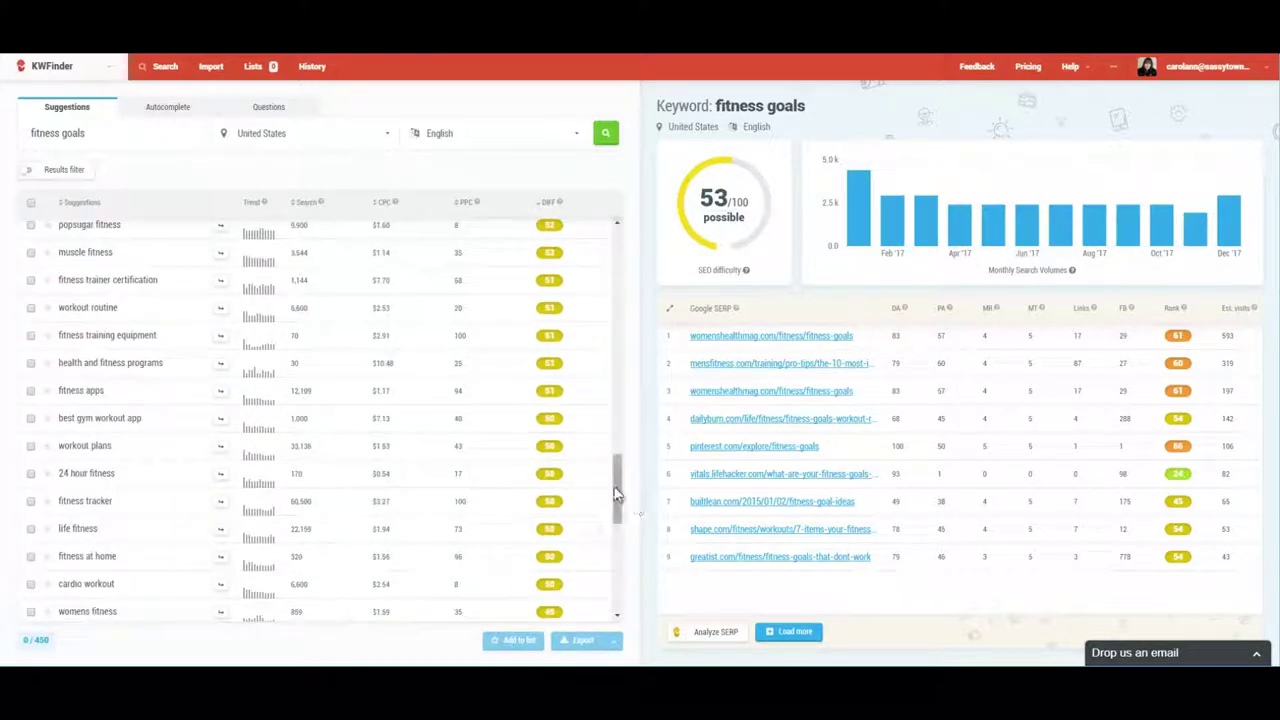
left_click_drag(617, 487, 620, 586)
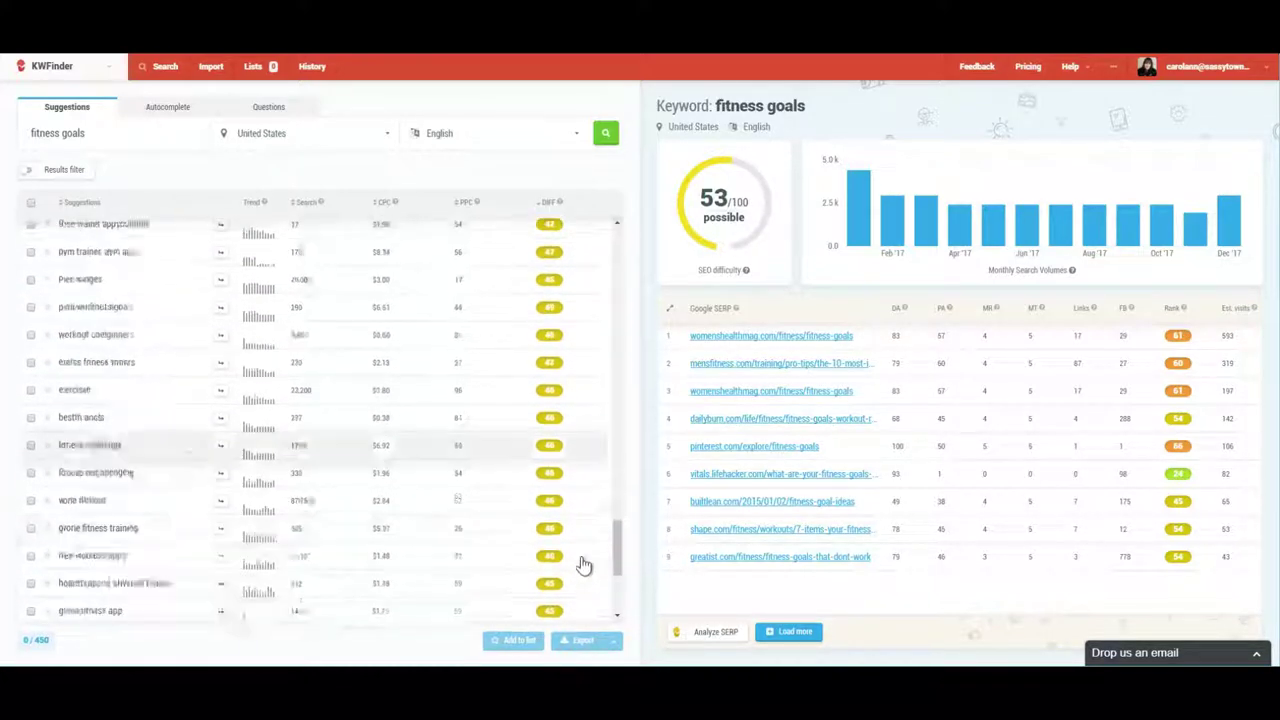
scroll(584, 550, "down", 10)
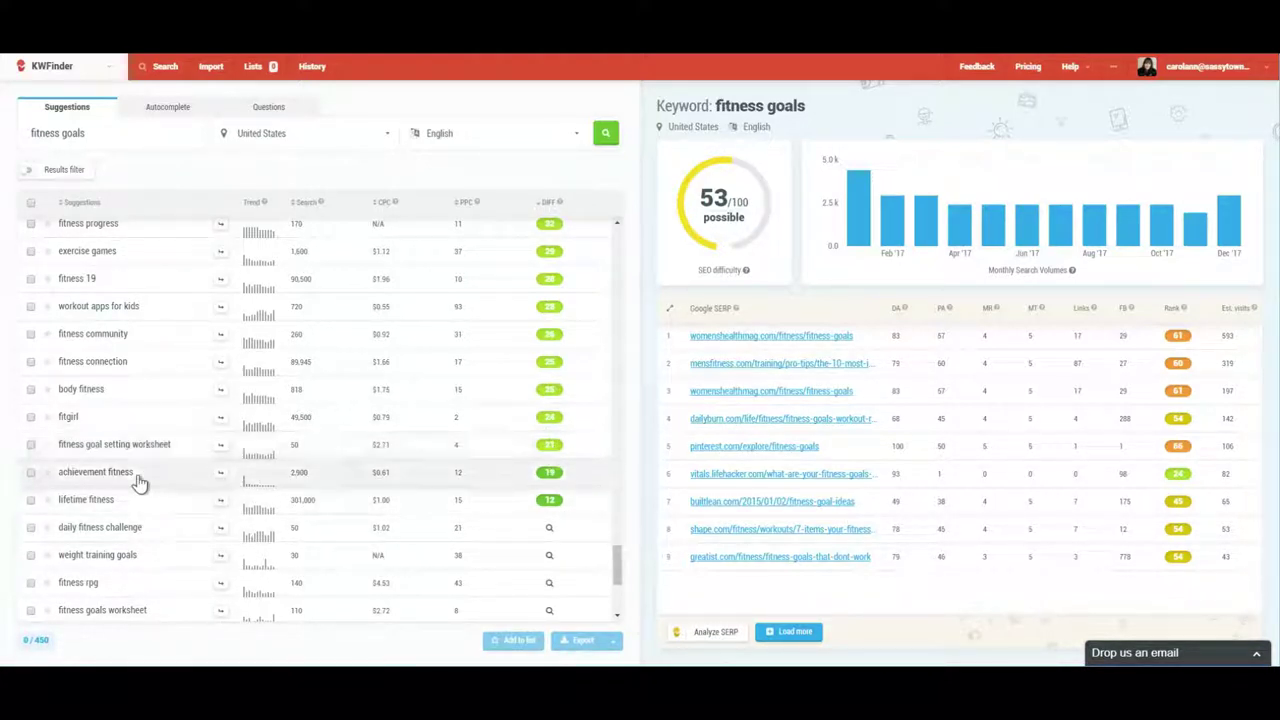
left_click(133, 427)
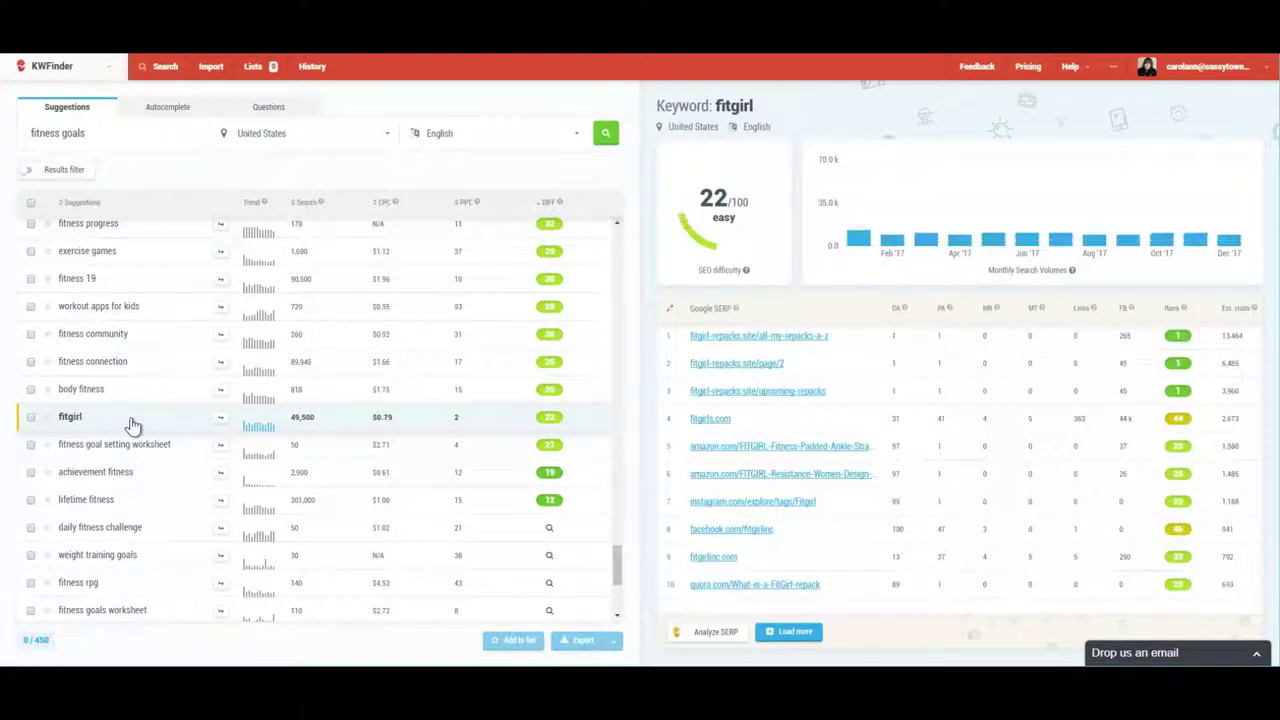
Examine the monthly search volume trend for "fitgirl" and the estimated visits of its top Google result
mouse_move(770, 230)
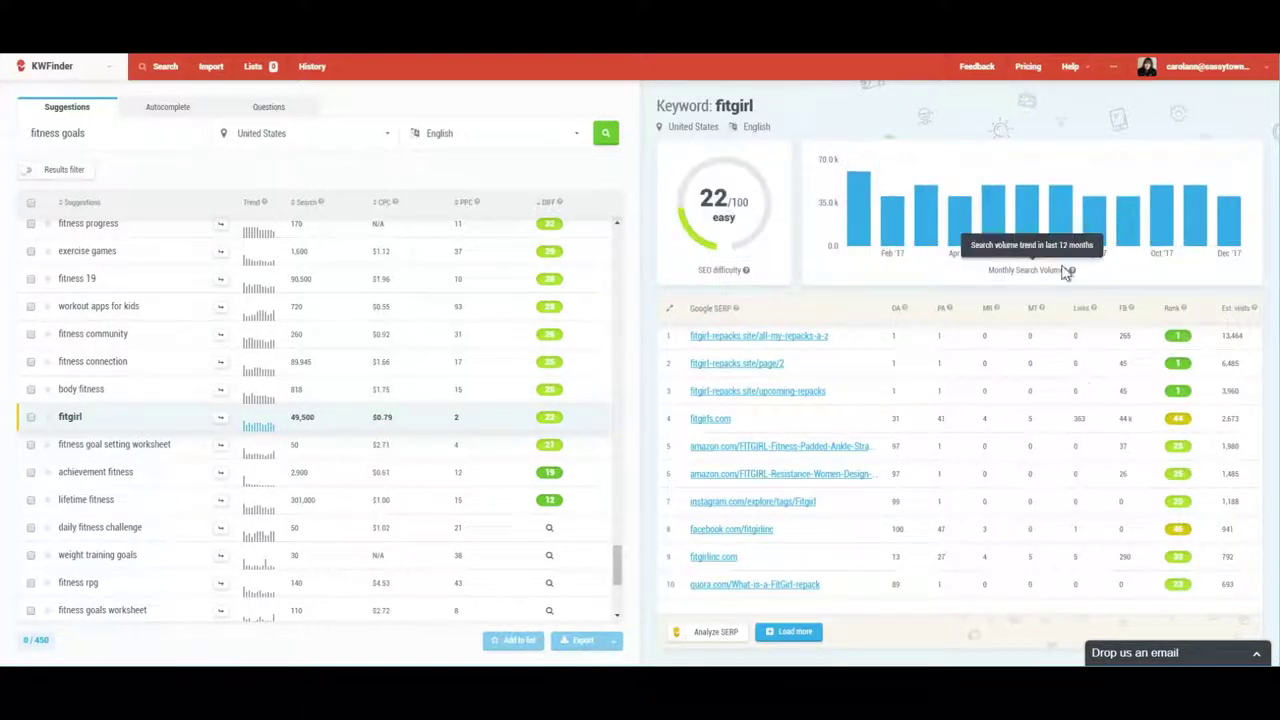
mouse_move(1040, 228)
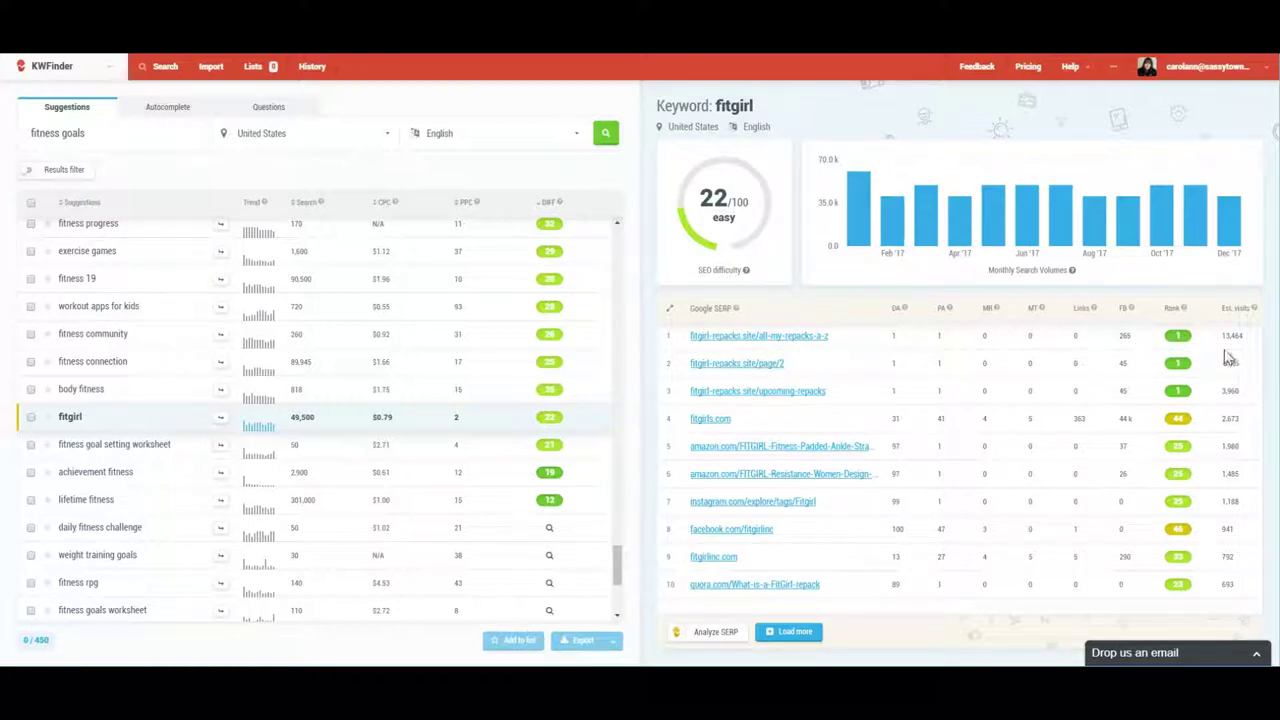
mouse_move(1245, 315)
left_click_drag(1224, 338, 1253, 345)
Analyze the SERP for "fitgirl" in SERPChecker and add All Links to the displayed SEO metrics
left_click(721, 637)
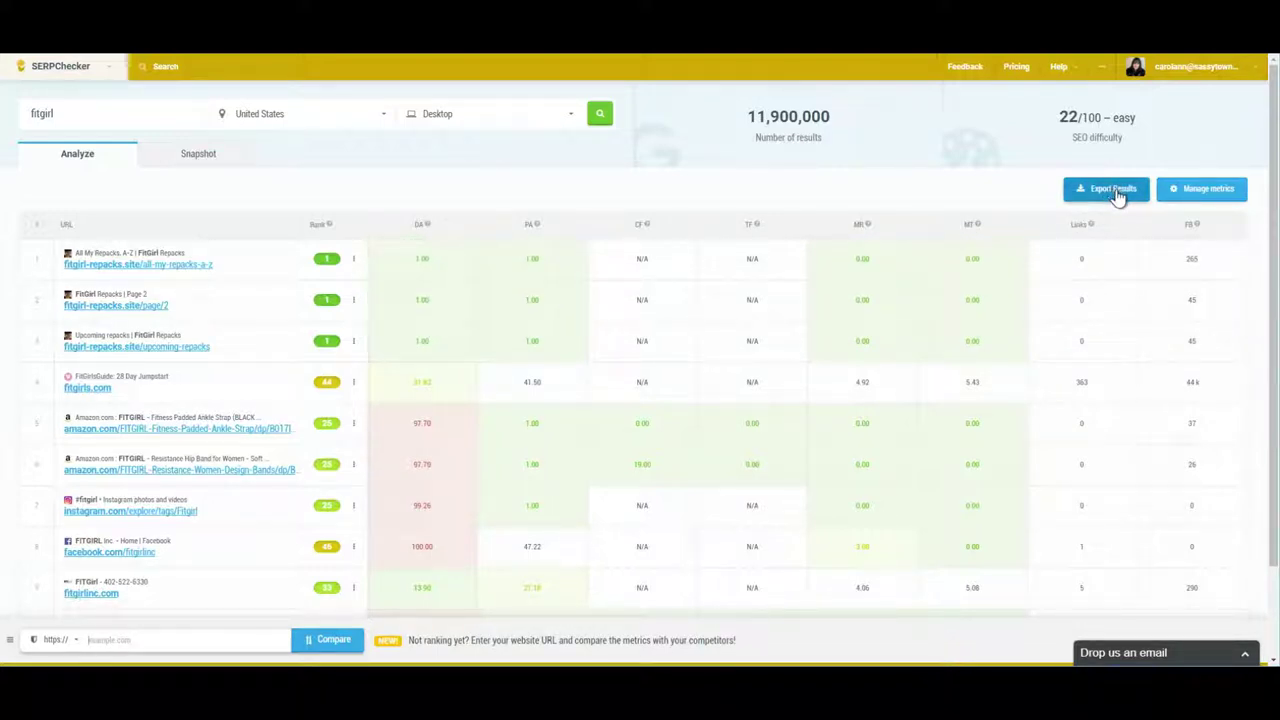
left_click(1203, 195)
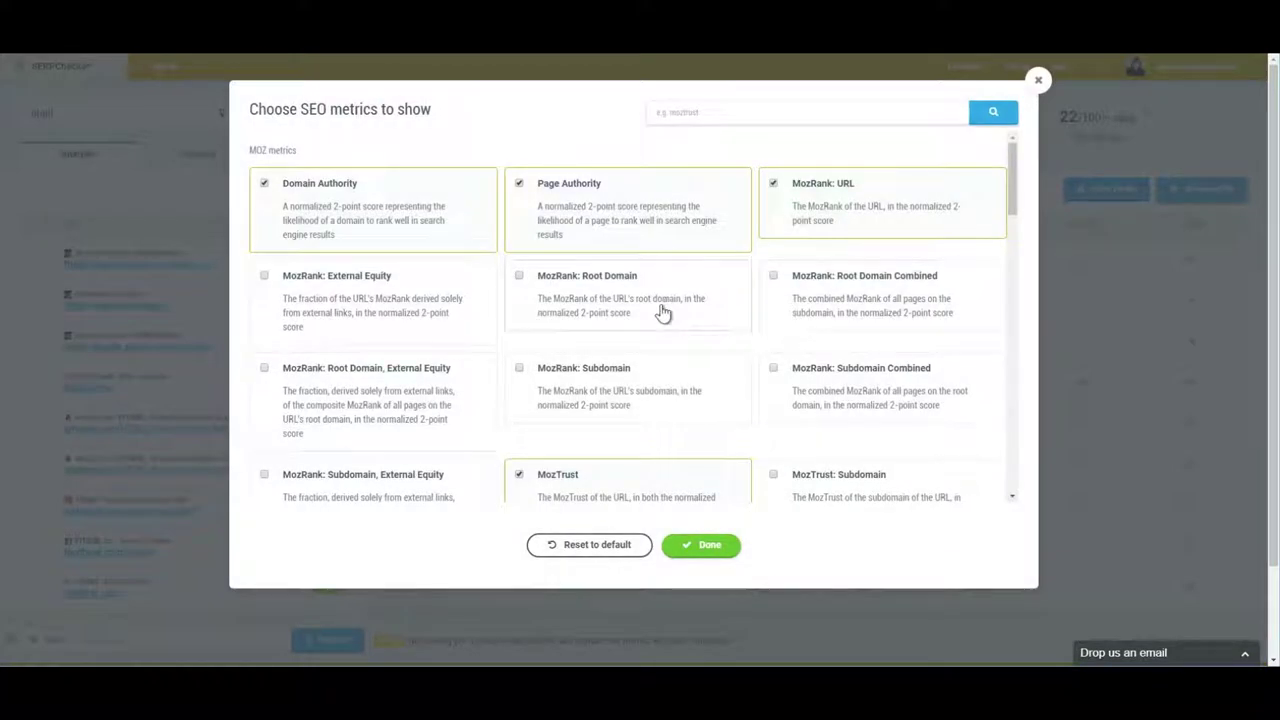
scroll(594, 323, "down", 1)
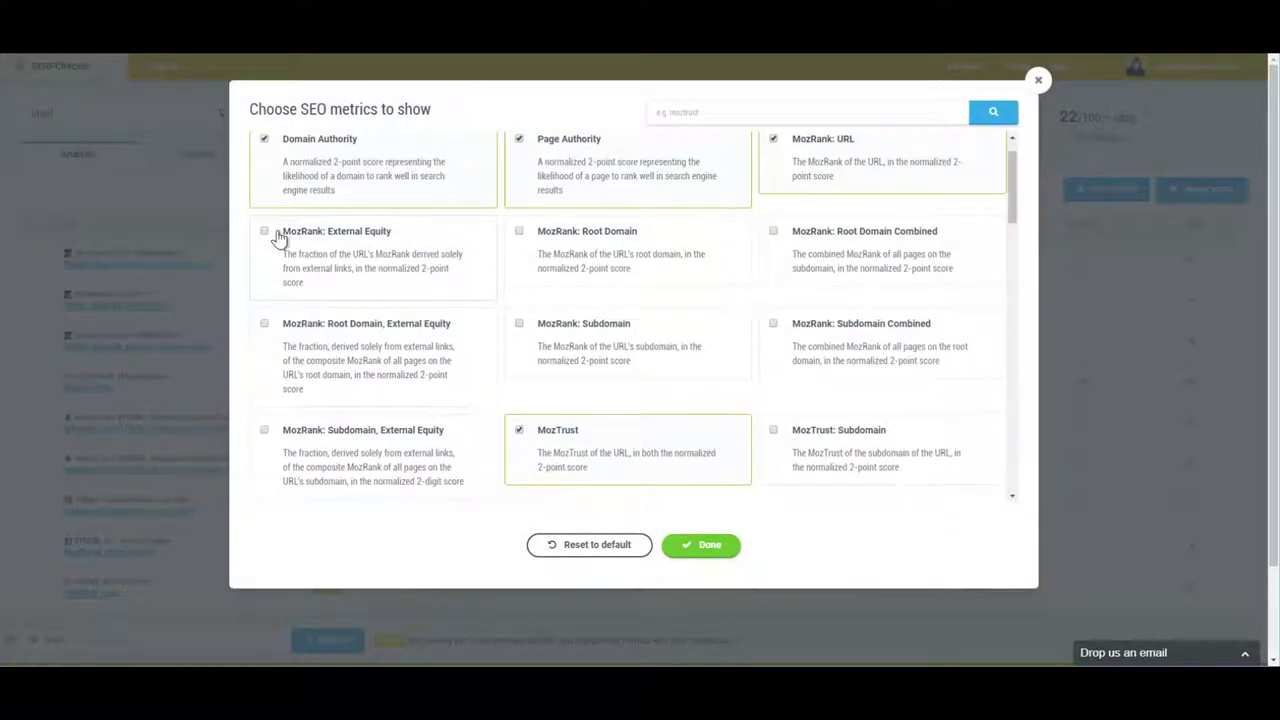
scroll(720, 354, "down", 4)
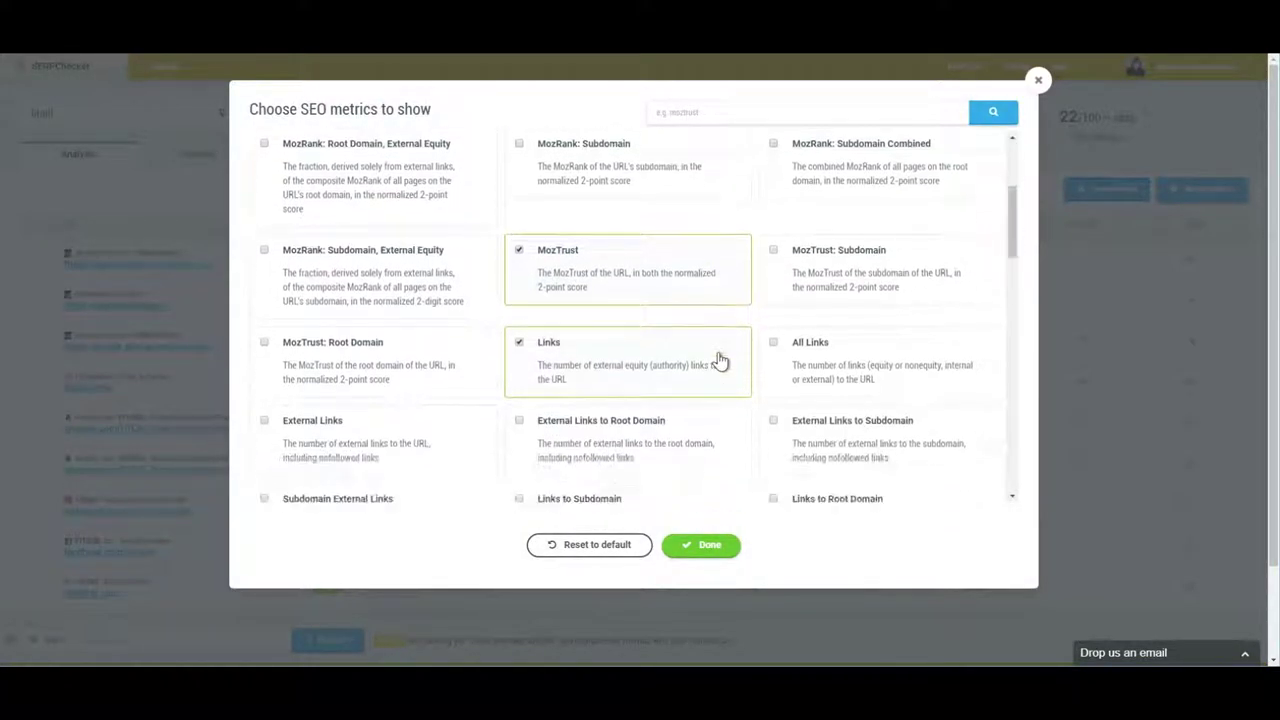
scroll(734, 371, "down", 4)
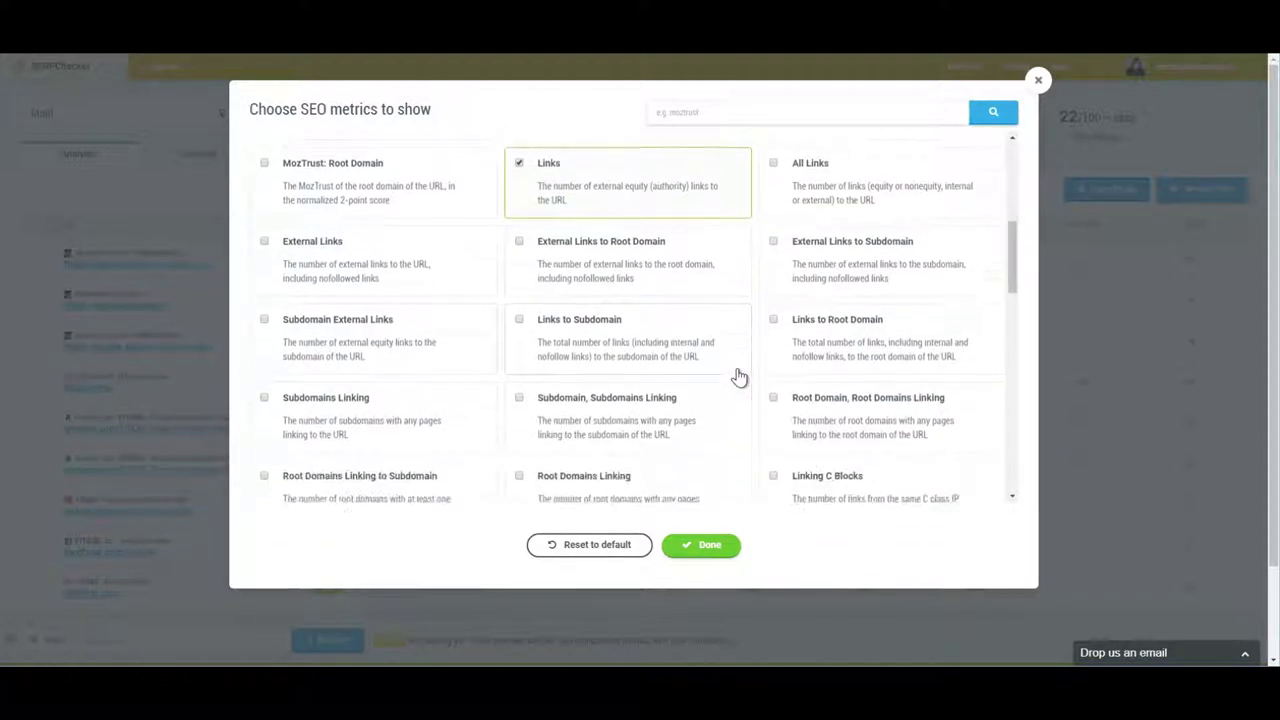
scroll(737, 383, "down", 1)
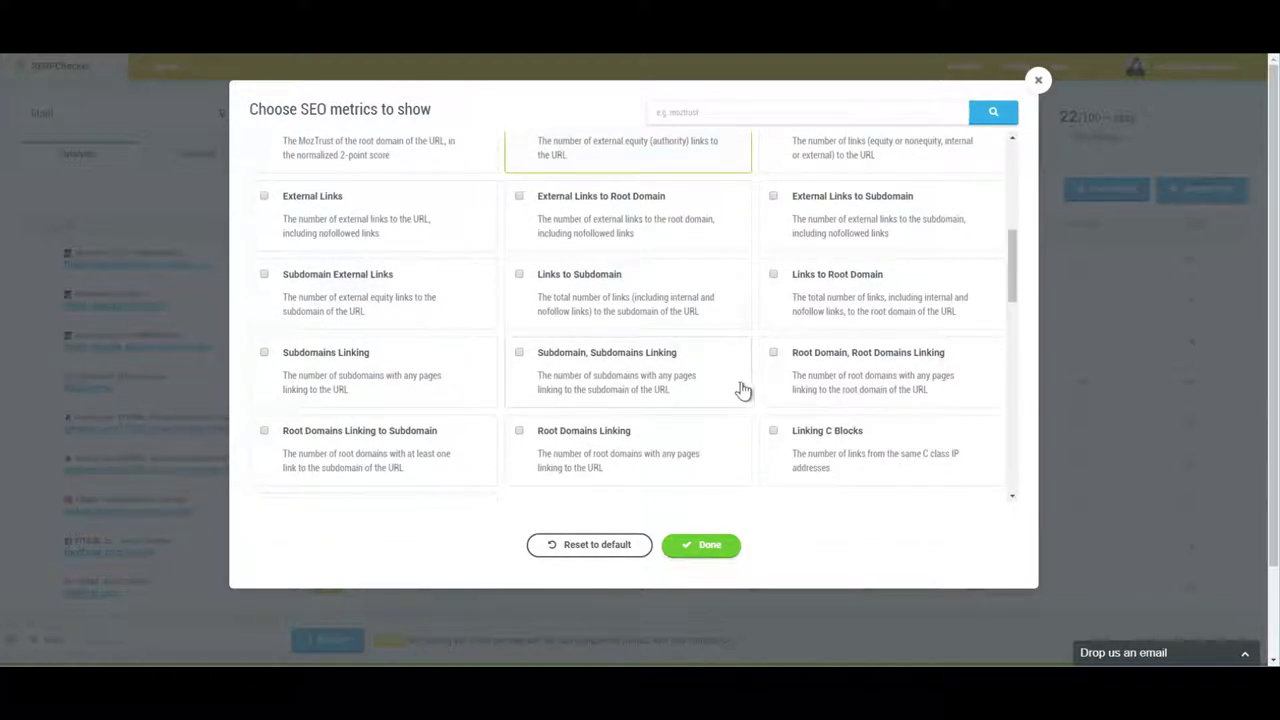
scroll(745, 390, "up", 4)
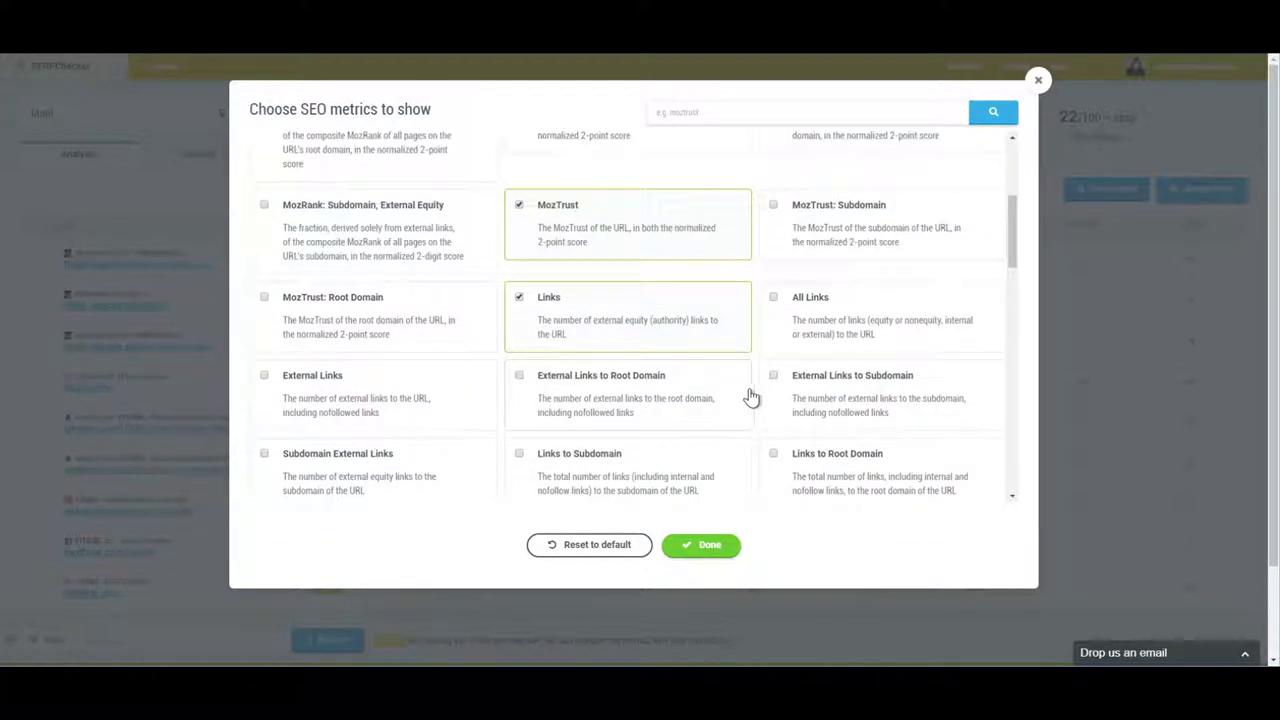
left_click(776, 296)
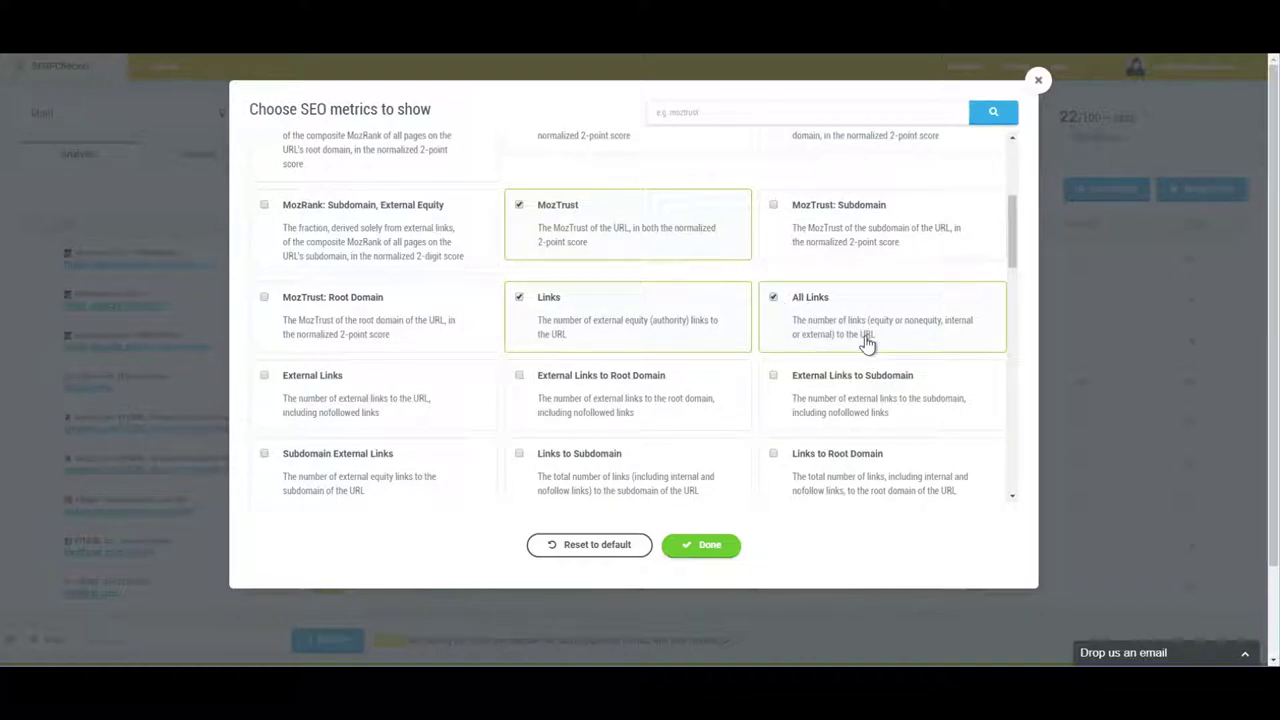
left_click(700, 545)
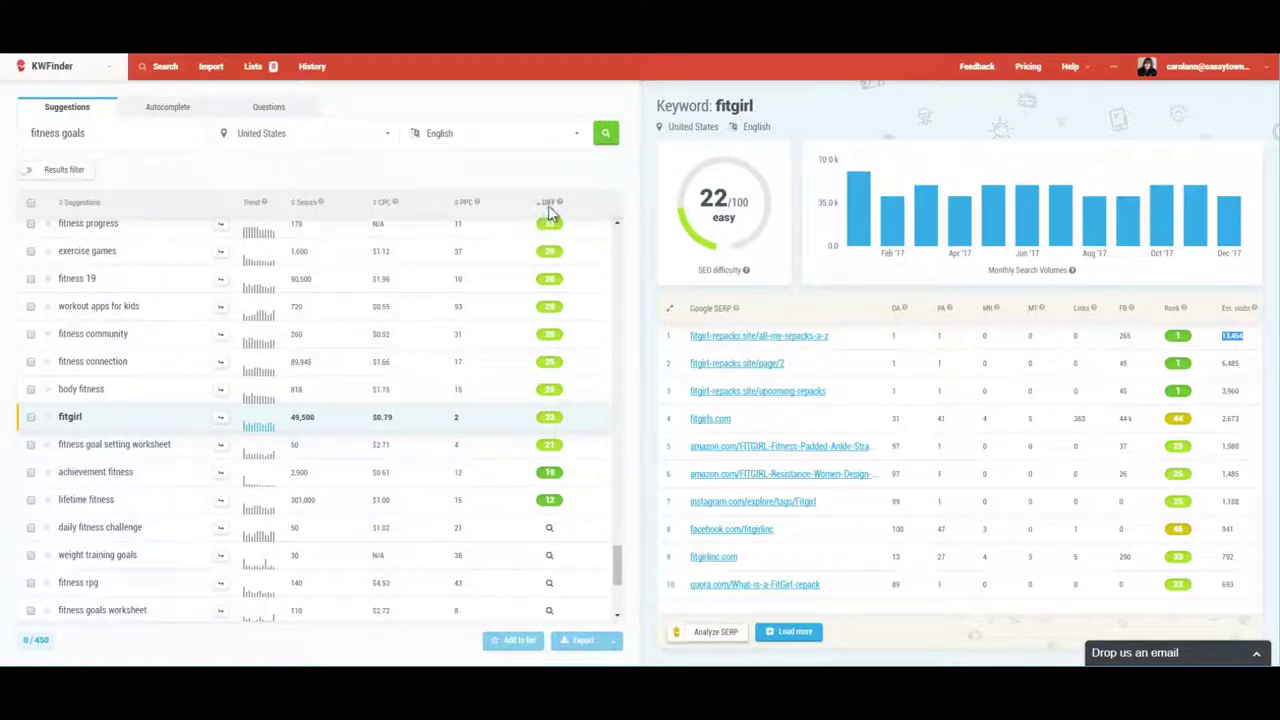
Return to KWFinder and compare the suggestions' difficulty, trend, search volume, CPC and PPC values
mouse_move(551, 210)
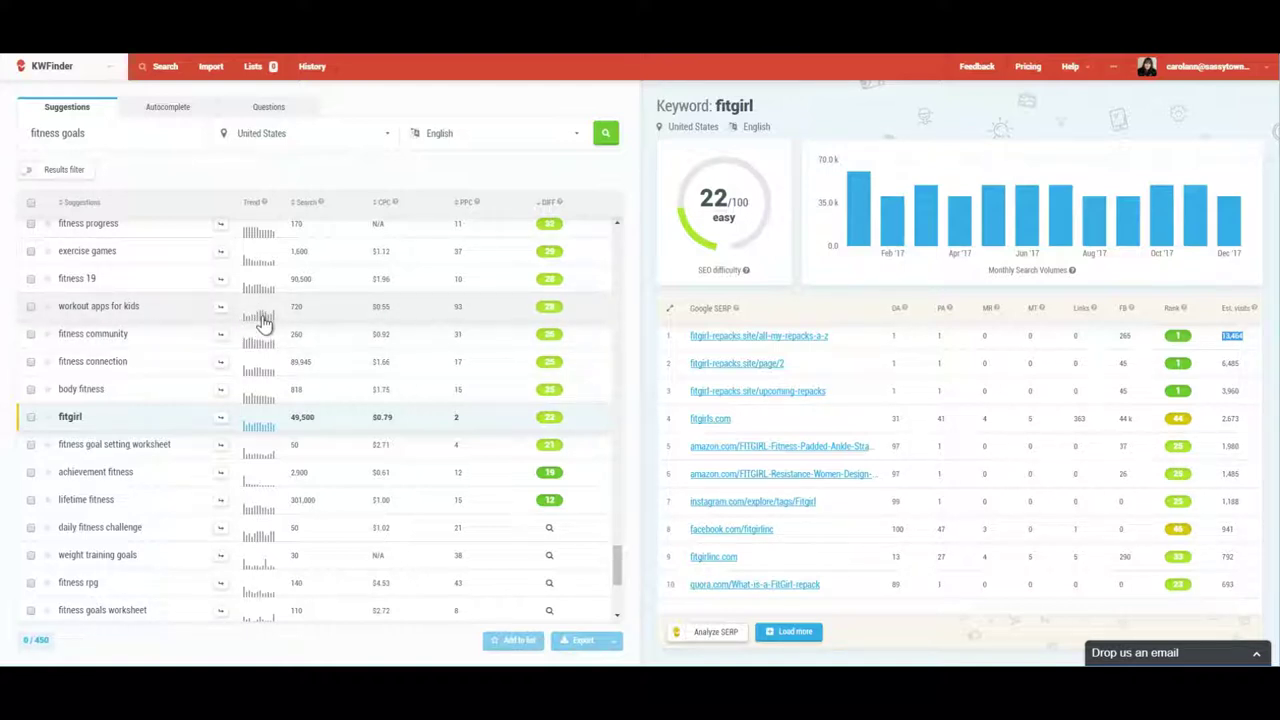
scroll(268, 495, "down", 1)
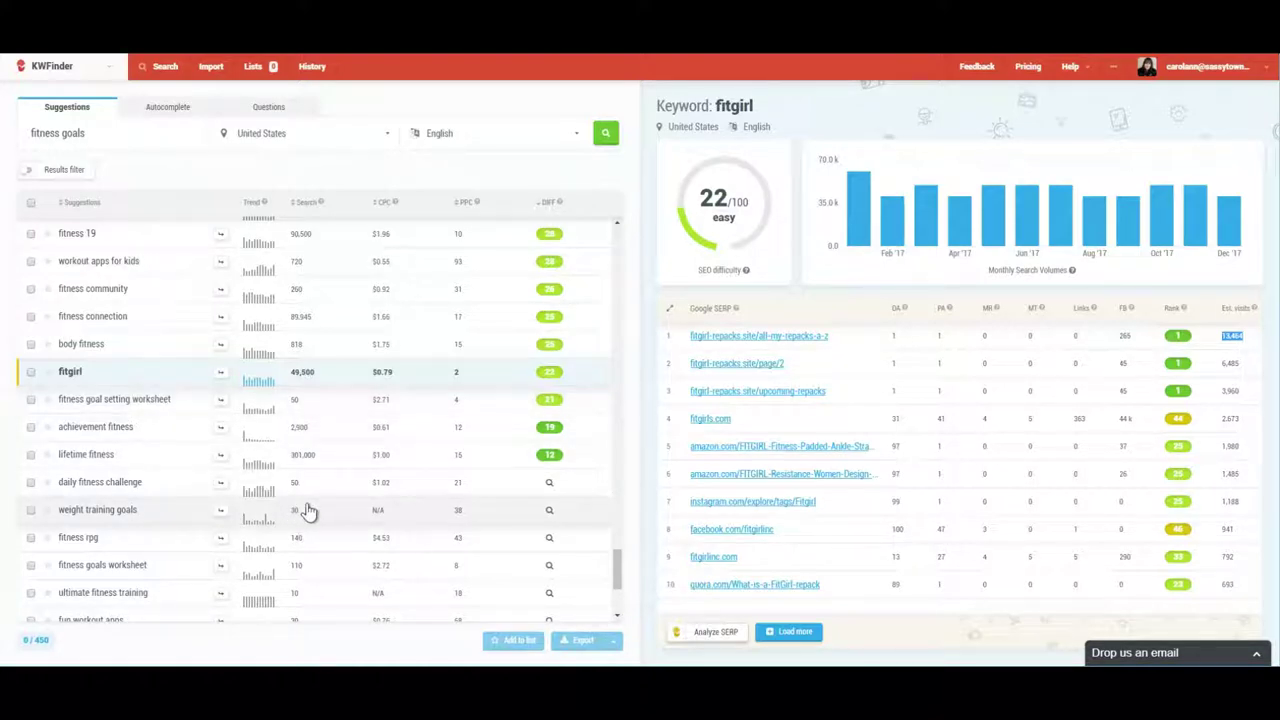
scroll(310, 511, "up", 10)
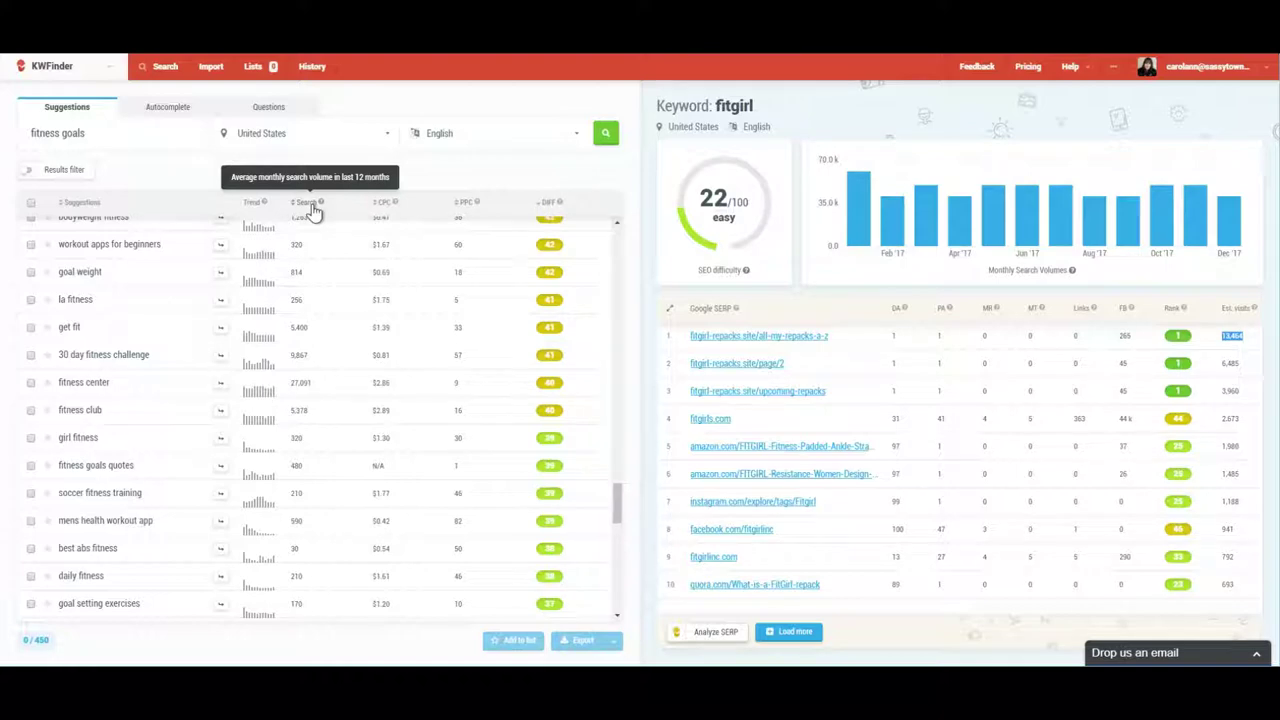
scroll(316, 268, "up", 8)
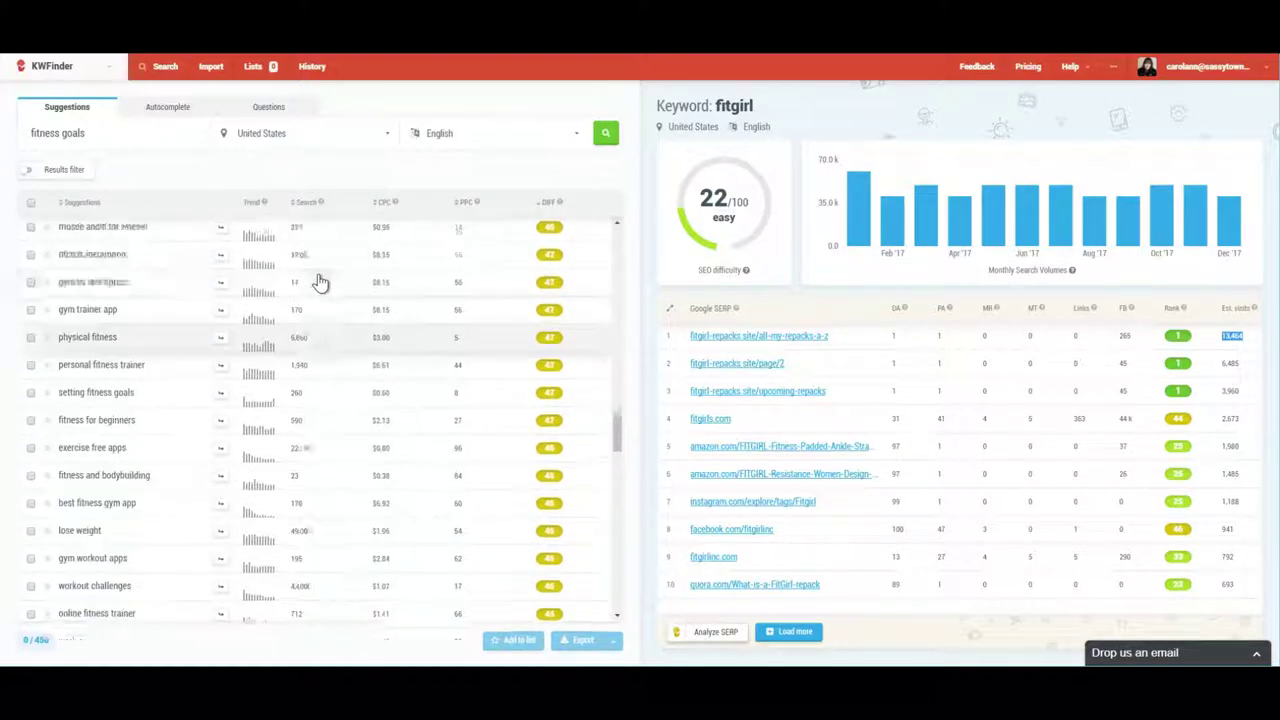
scroll(320, 283, "down", 8)
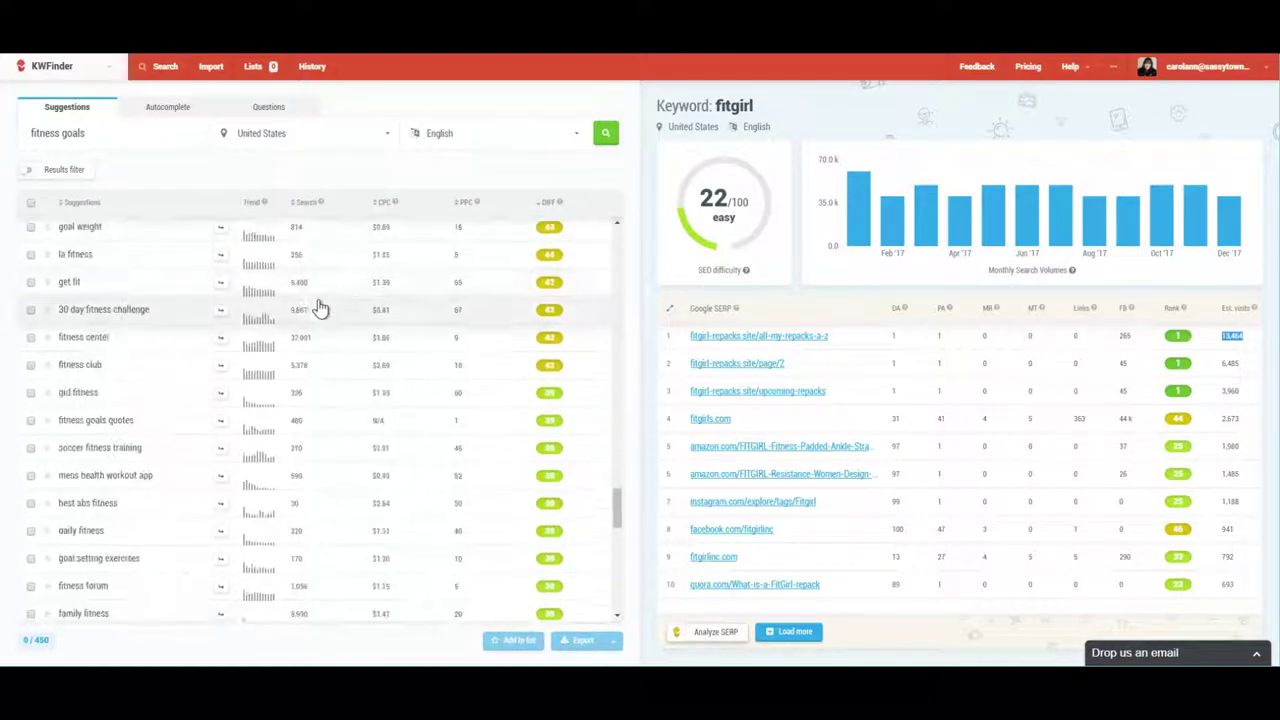
scroll(316, 312, "down", 5)
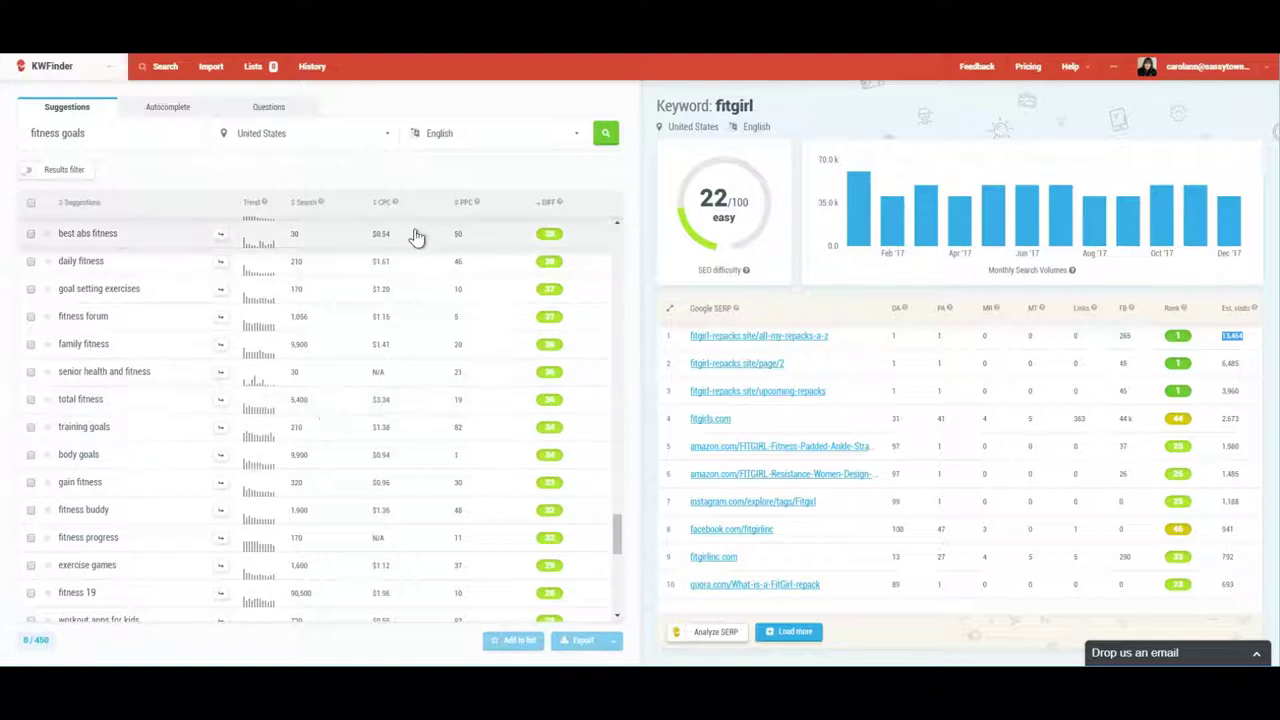
mouse_move(475, 200)
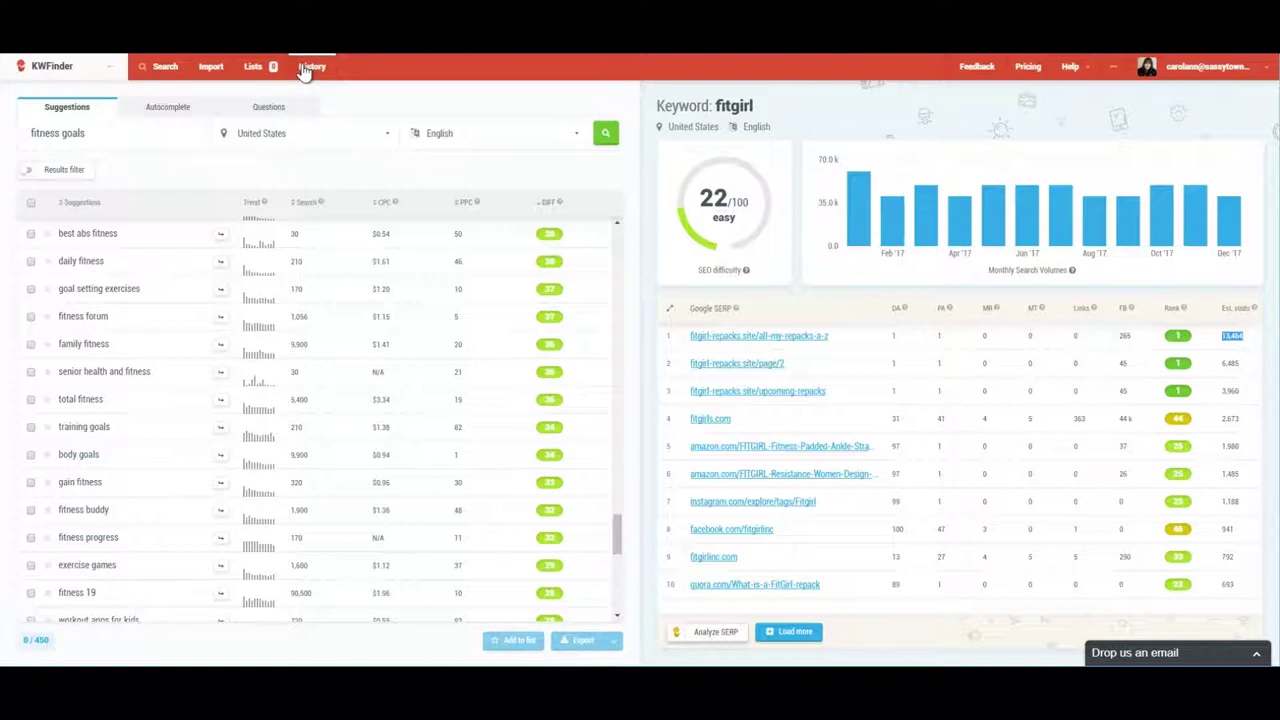
View the saved keyword lists and return to the suggestions
left_click(254, 72)
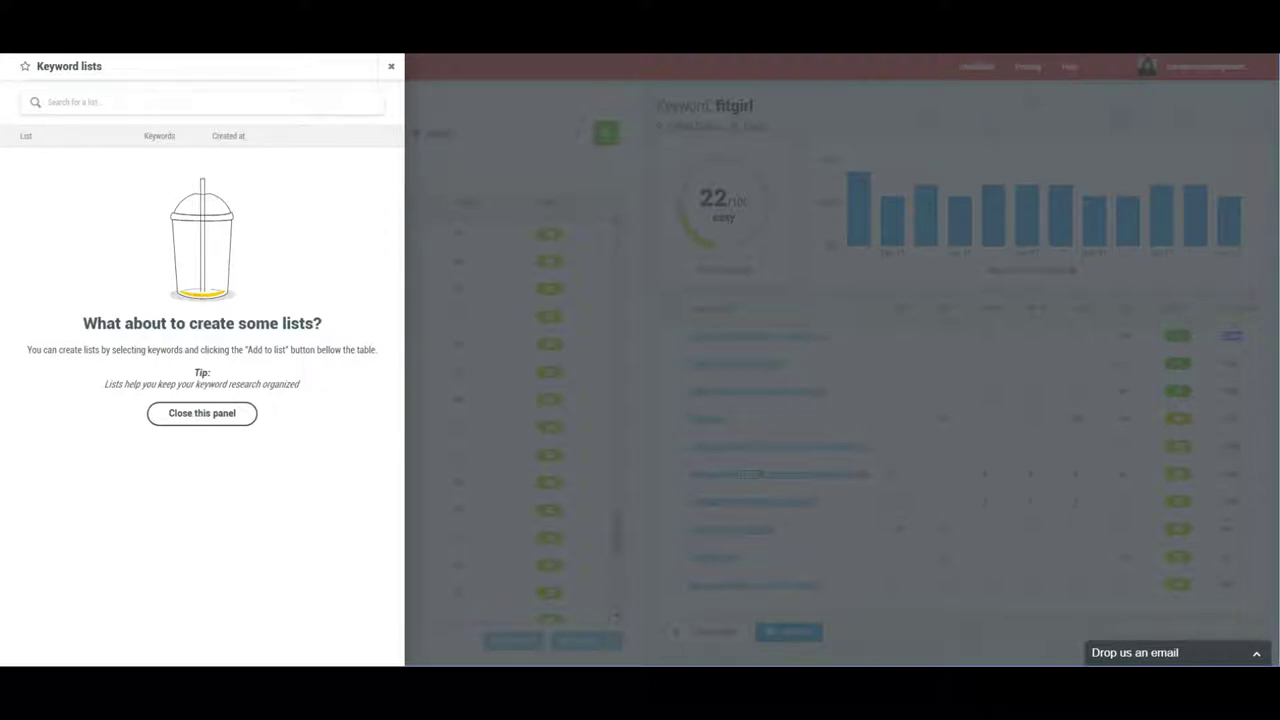
left_click(391, 67)
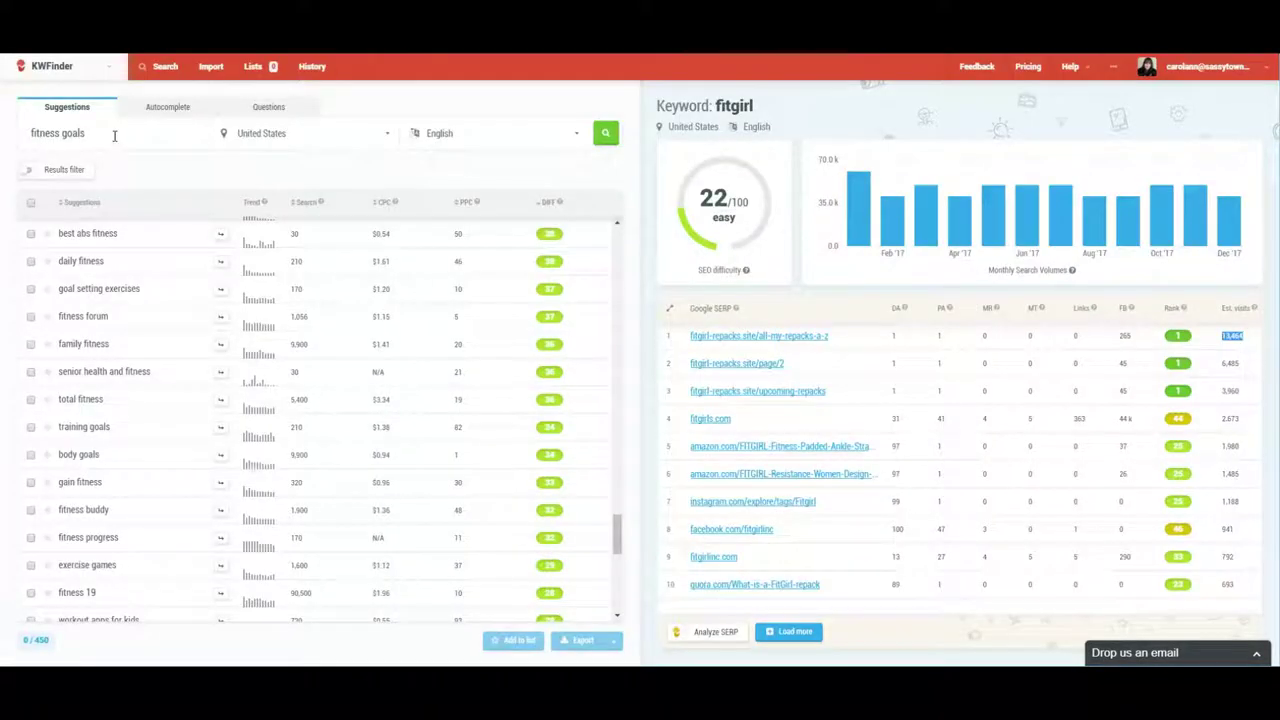
Review the results filter options for search volume, word count, included keywords and SEO difficulty, and reset the filter
left_click(66, 170)
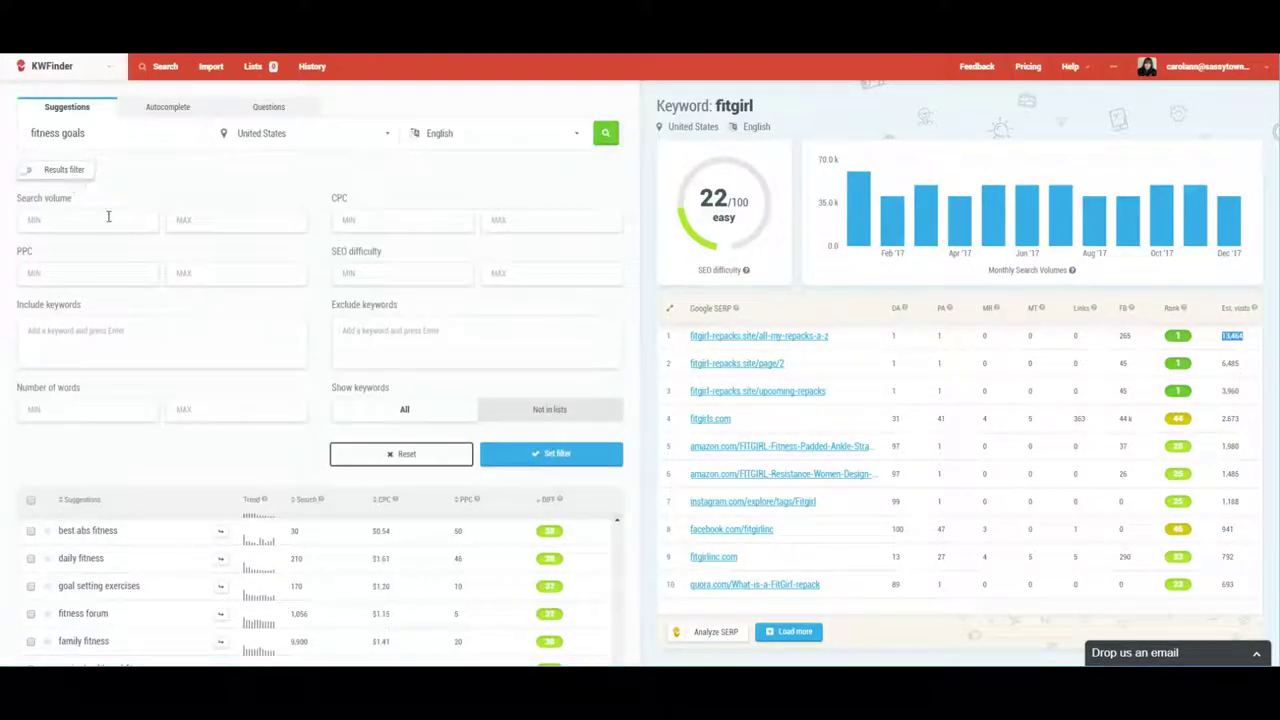
left_click(37, 225)
left_click(168, 405)
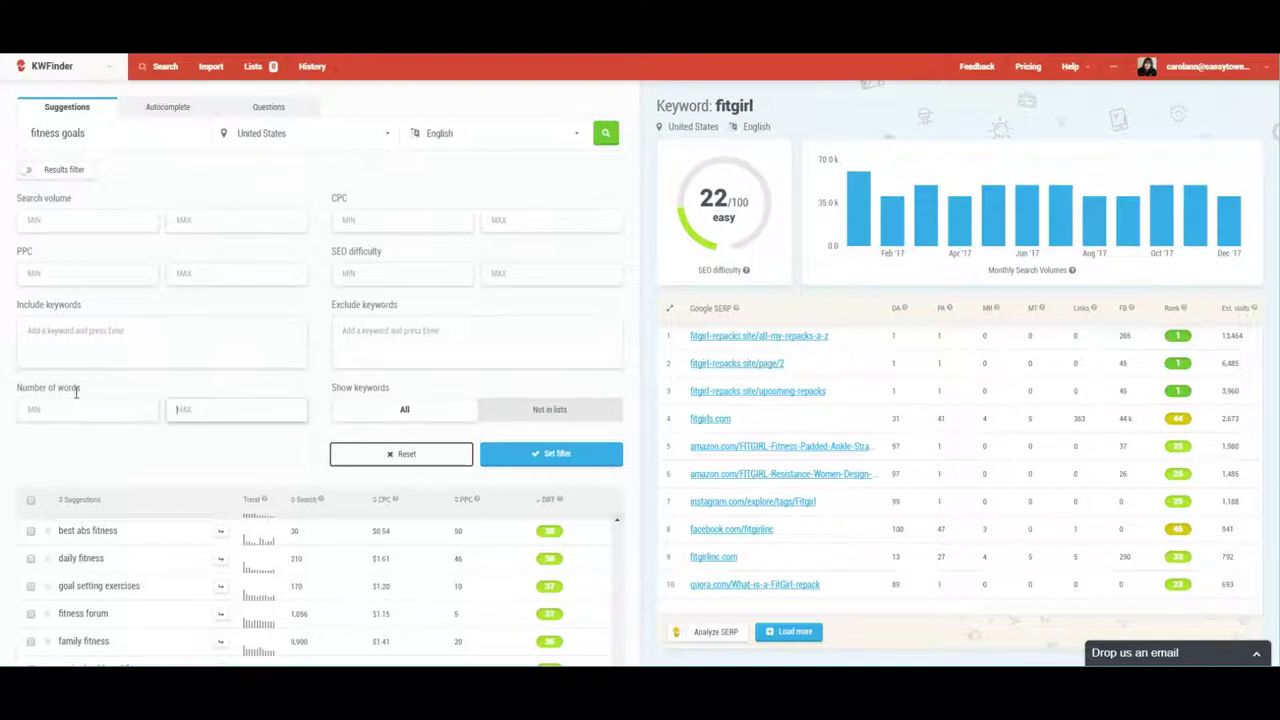
left_click(95, 348)
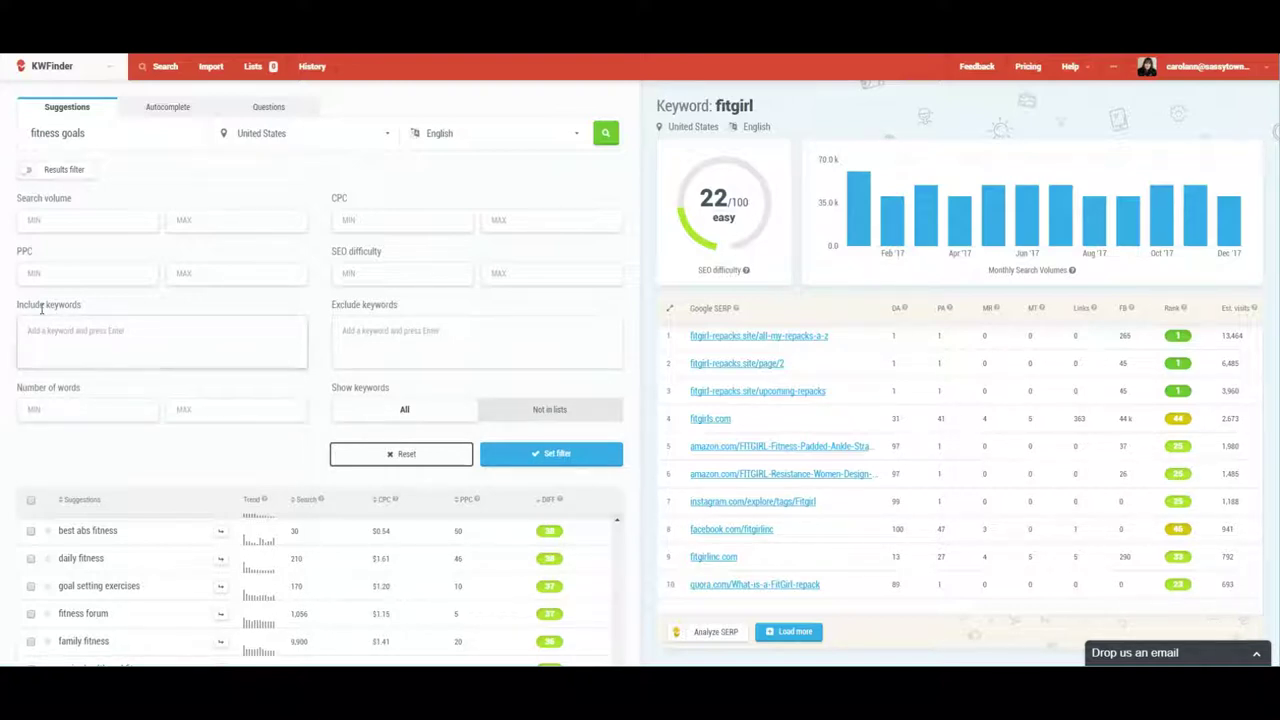
left_click(53, 328)
left_click(135, 317)
left_click(492, 279)
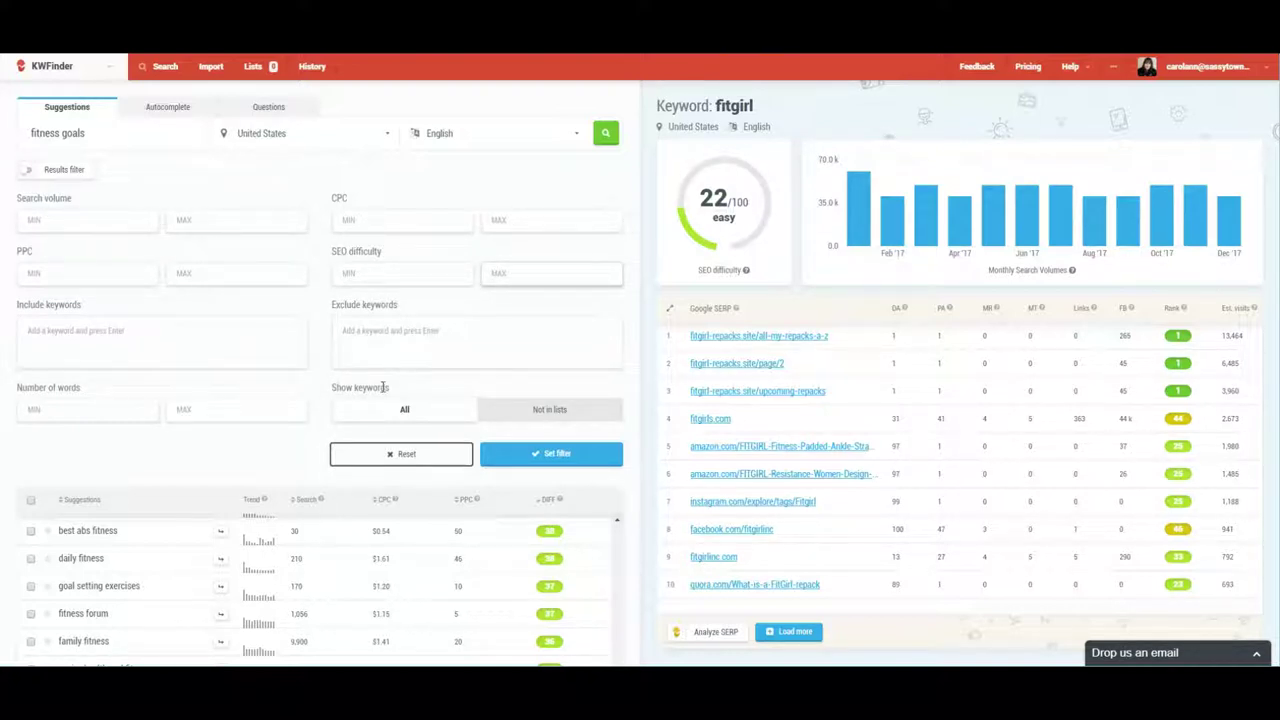
left_click(444, 456)
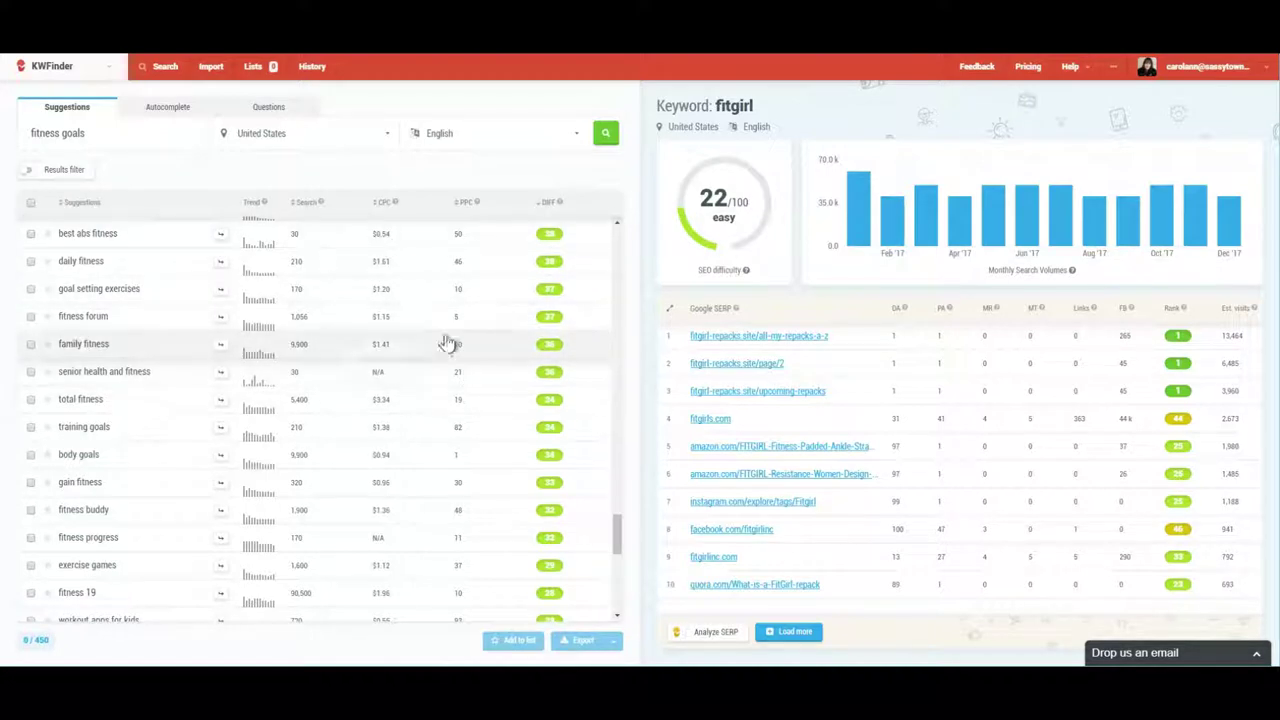
Look up the SEO difficulty and SERP of the suggestion "daily fitness challenge"
scroll(493, 388, "up", 3)
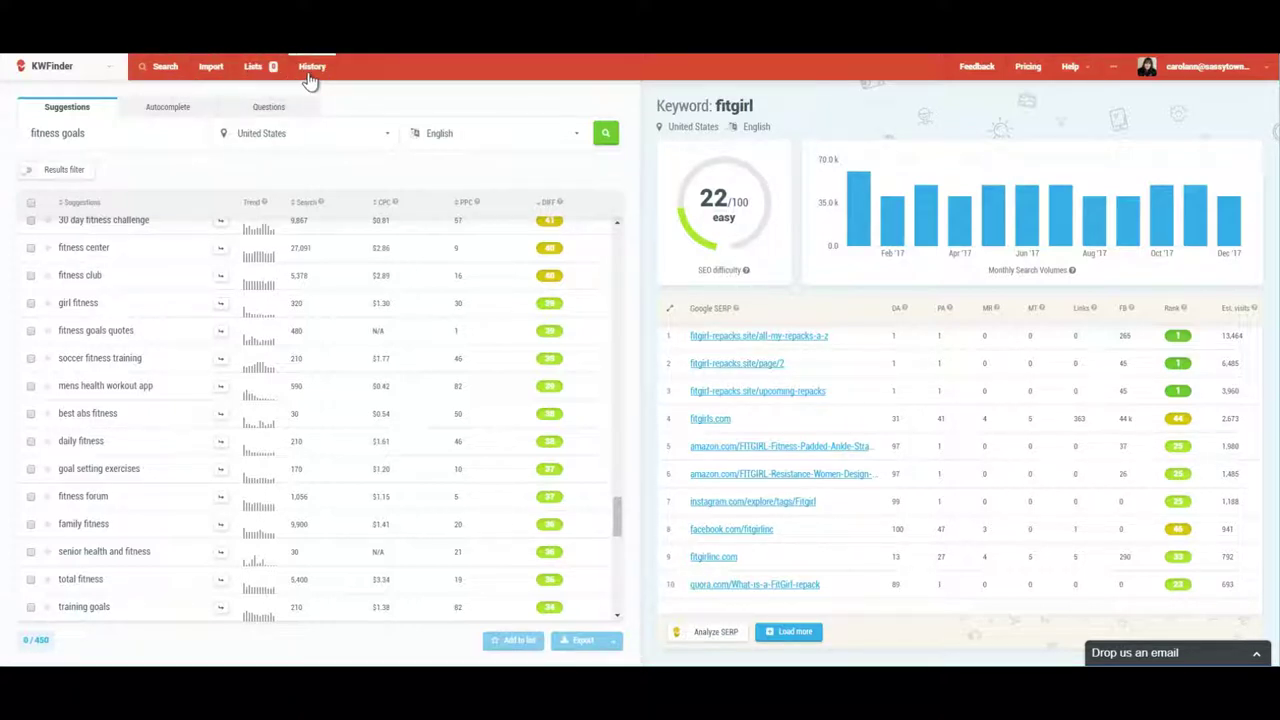
scroll(484, 347, "down", 3)
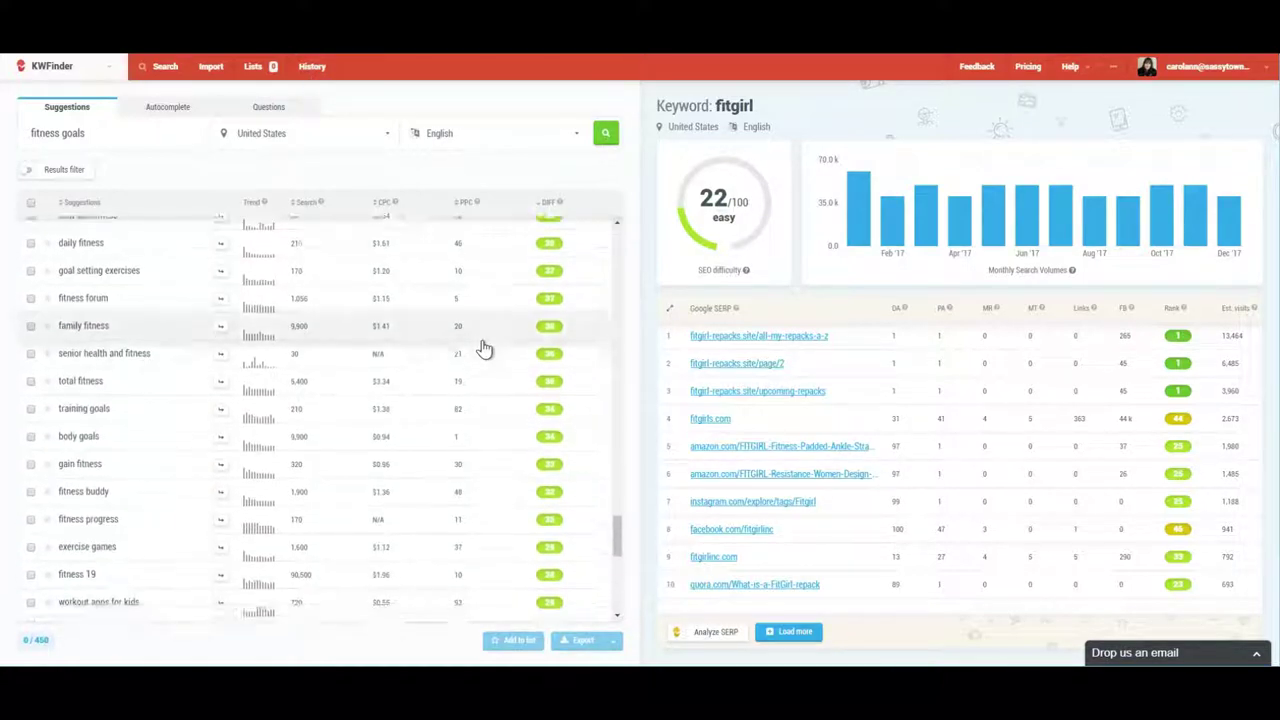
scroll(512, 383, "up", 3)
scroll(512, 383, "up", 5)
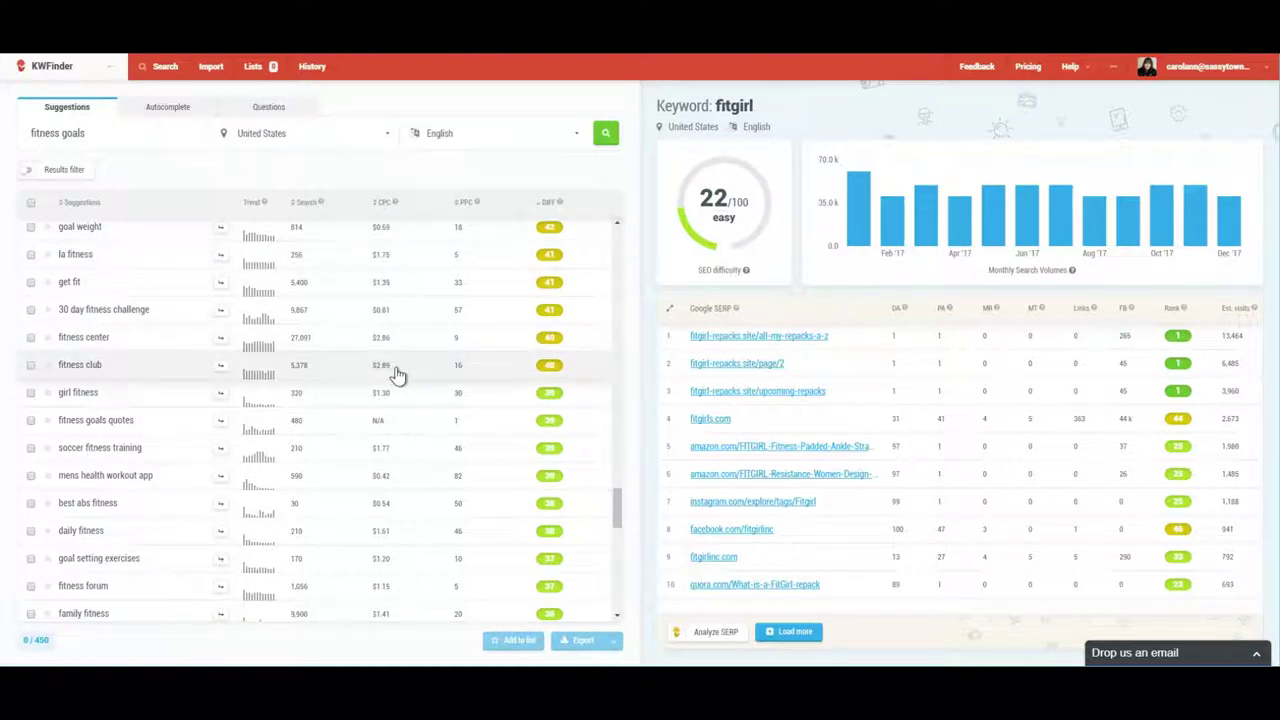
left_click_drag(617, 523, 620, 568)
left_click(549, 462)
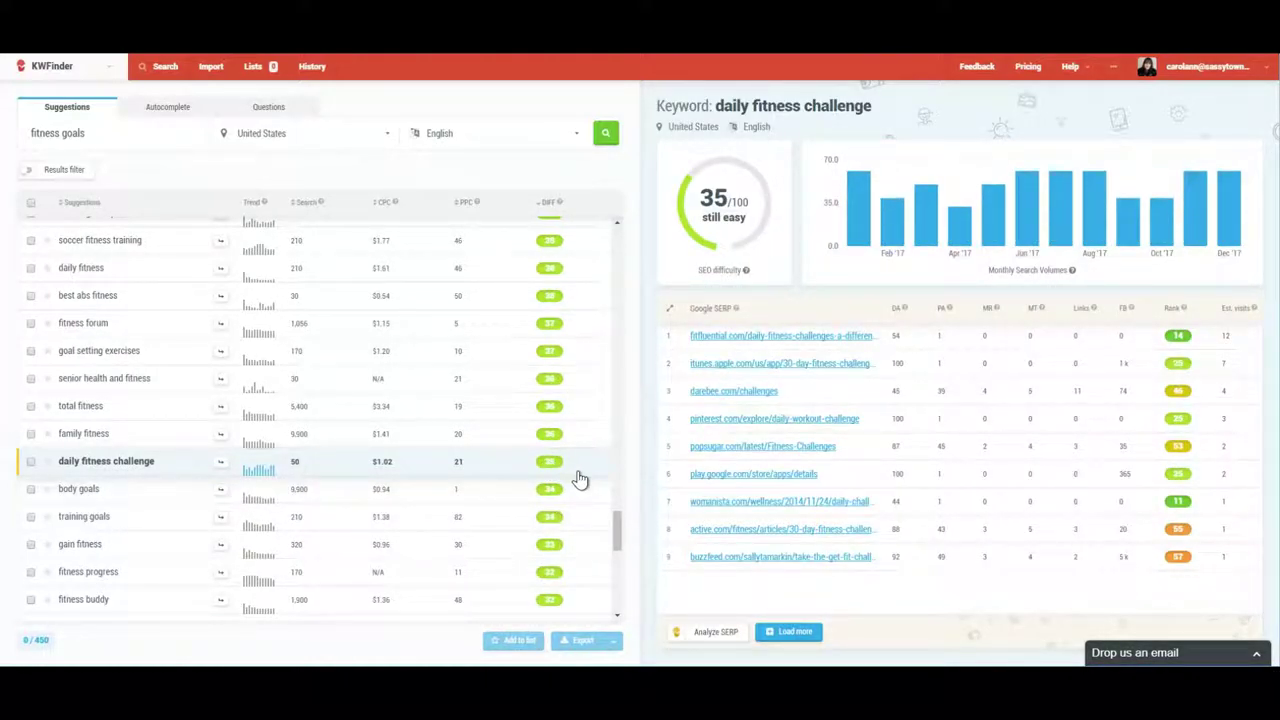
Look up the SEO difficulty and SERP of the unchecked suggestion "weight training goals"
scroll(573, 478, "down", 5)
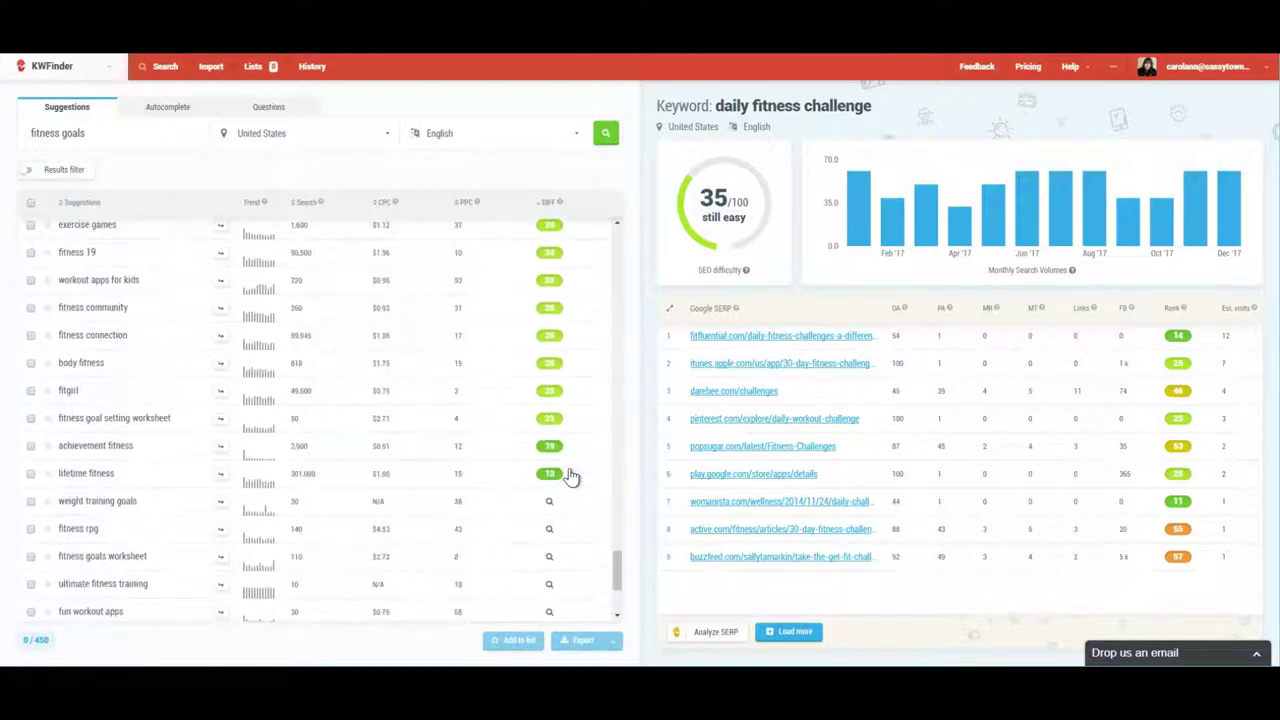
scroll(571, 476, "down", 3)
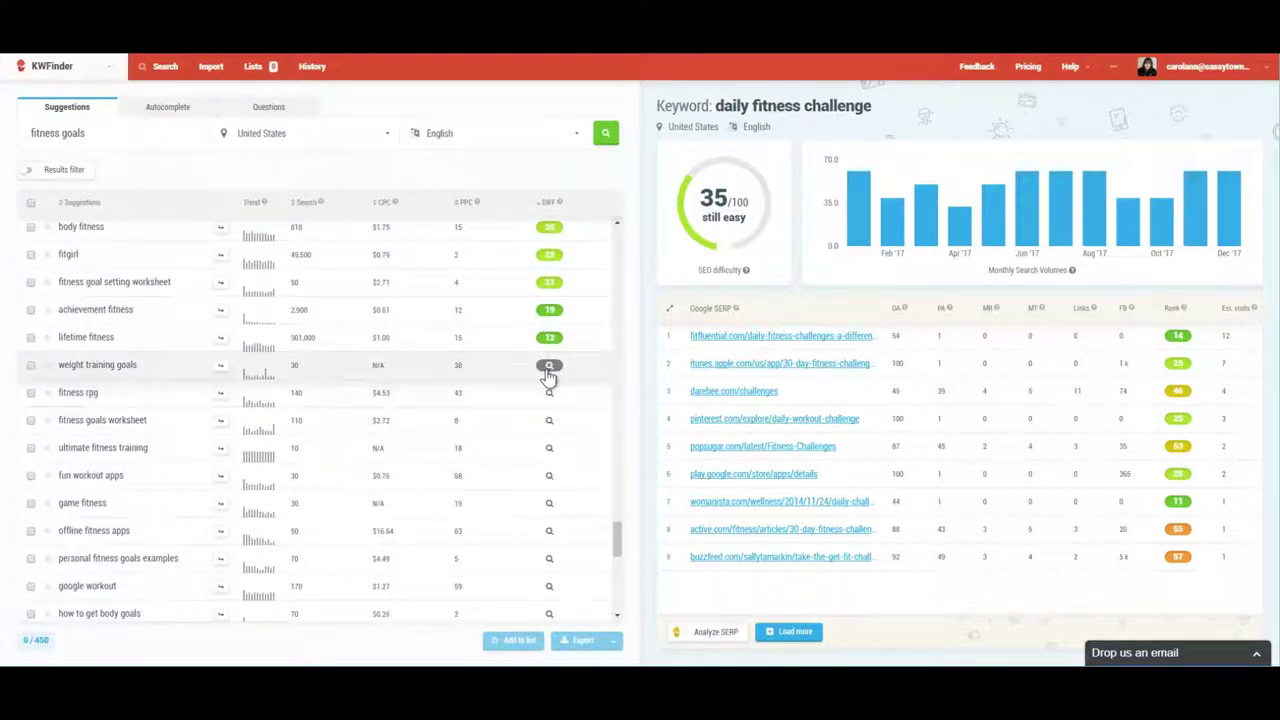
left_click(549, 370)
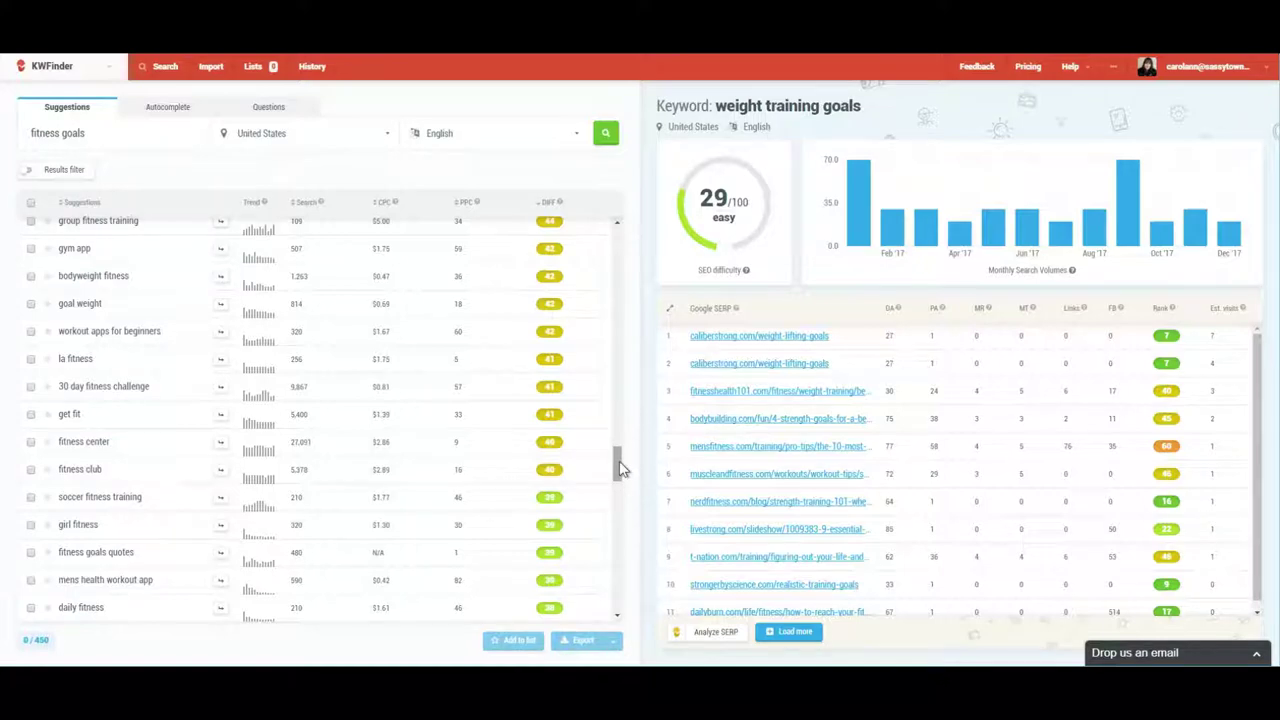
Compare search volume and difficulty of the easy and medium-difficulty "fitness goals" suggestions
mouse_move(619, 470)
left_mouse_down()
mouse_move(622, 508)
mouse_move(630, 457)
mouse_move(620, 468)
left_mouse_up()
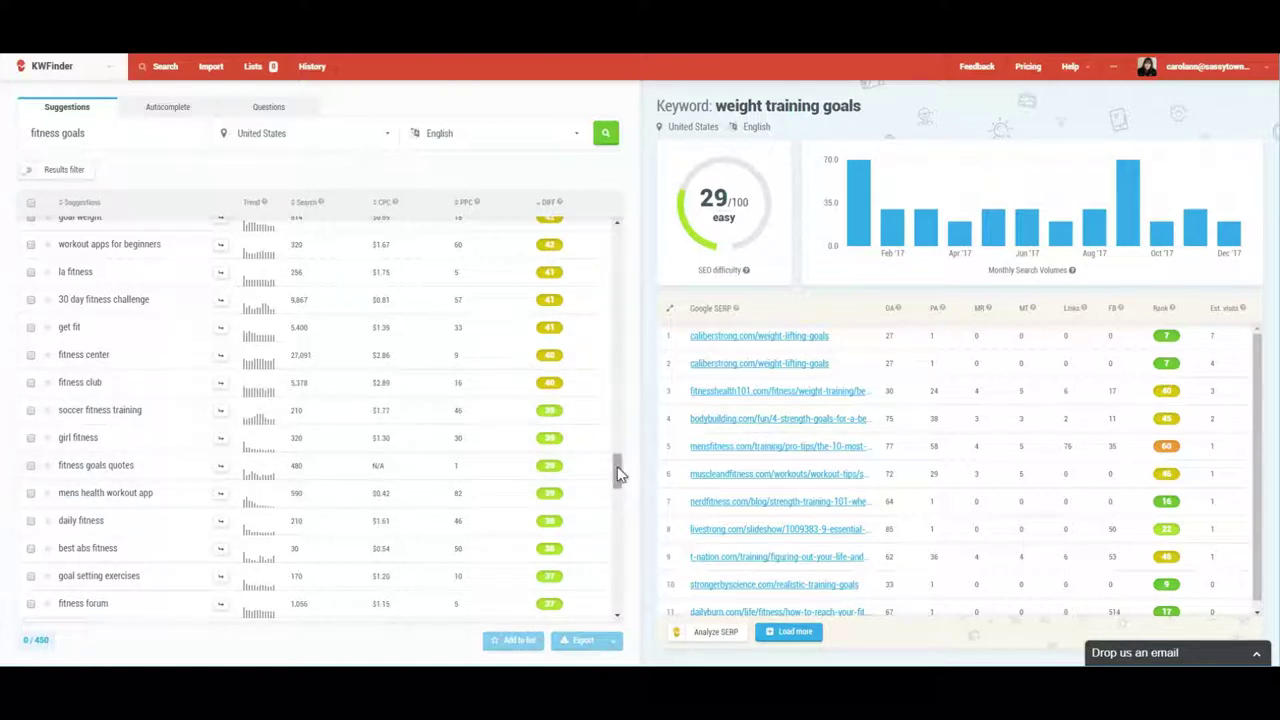
left_click_drag(618, 473, 617, 491)
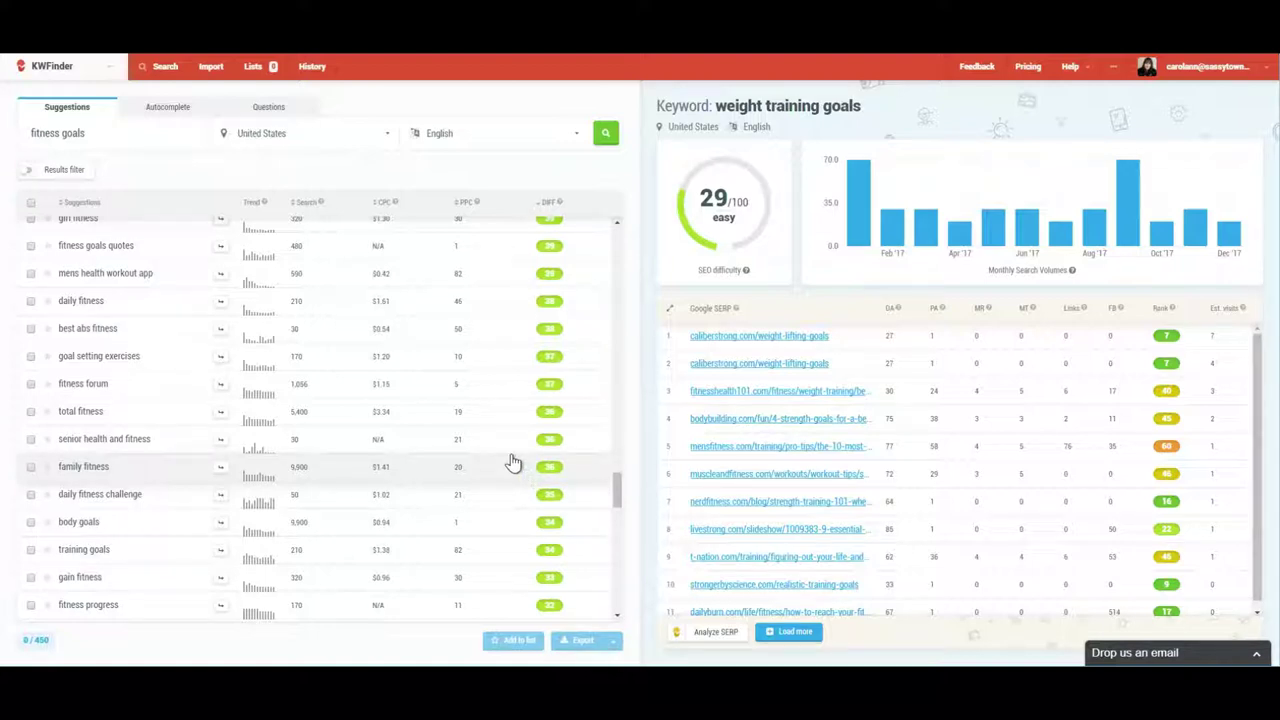
scroll(512, 463, "up", 3)
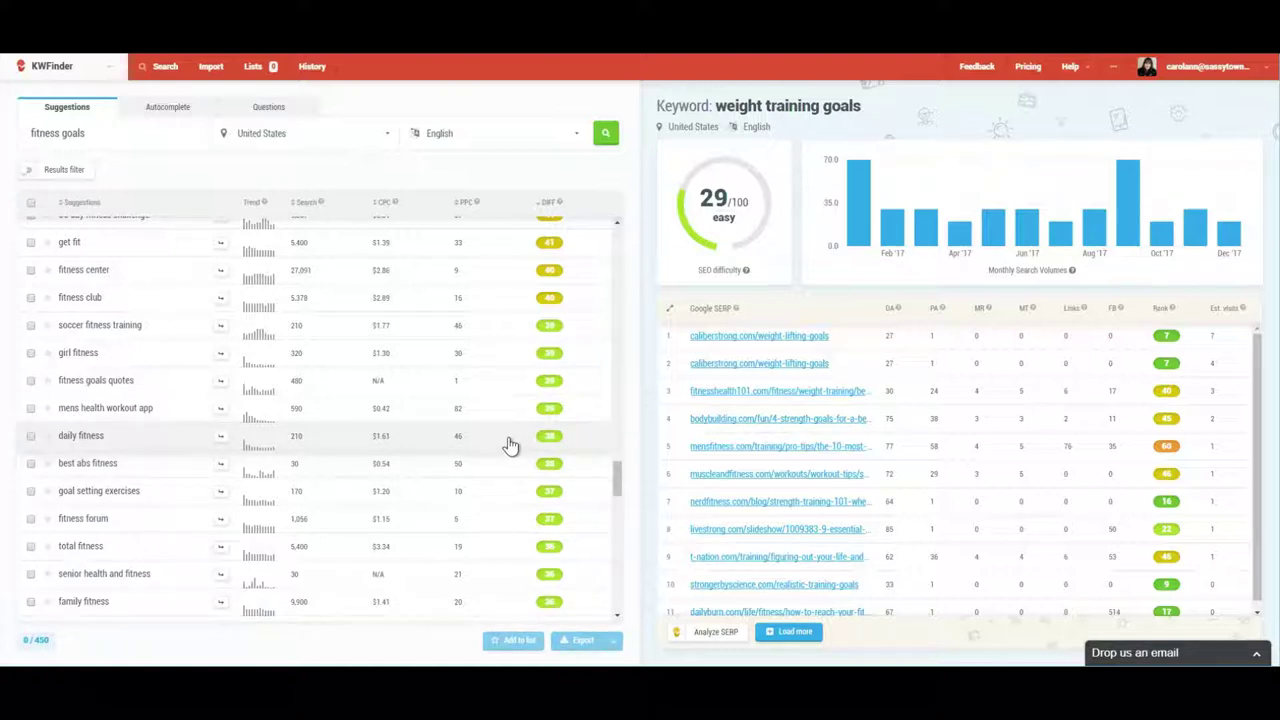
scroll(510, 445, "down", 3)
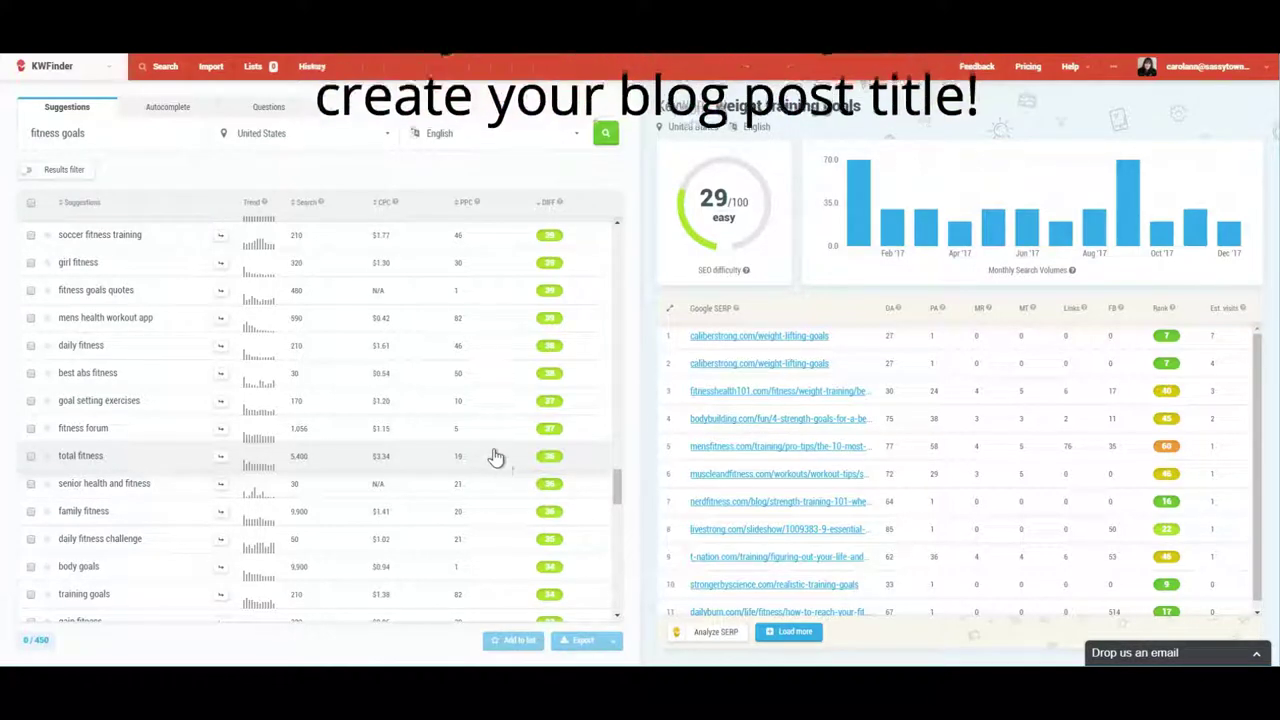
scroll(508, 462, "up", 3)
scroll(509, 450, "down", 5)
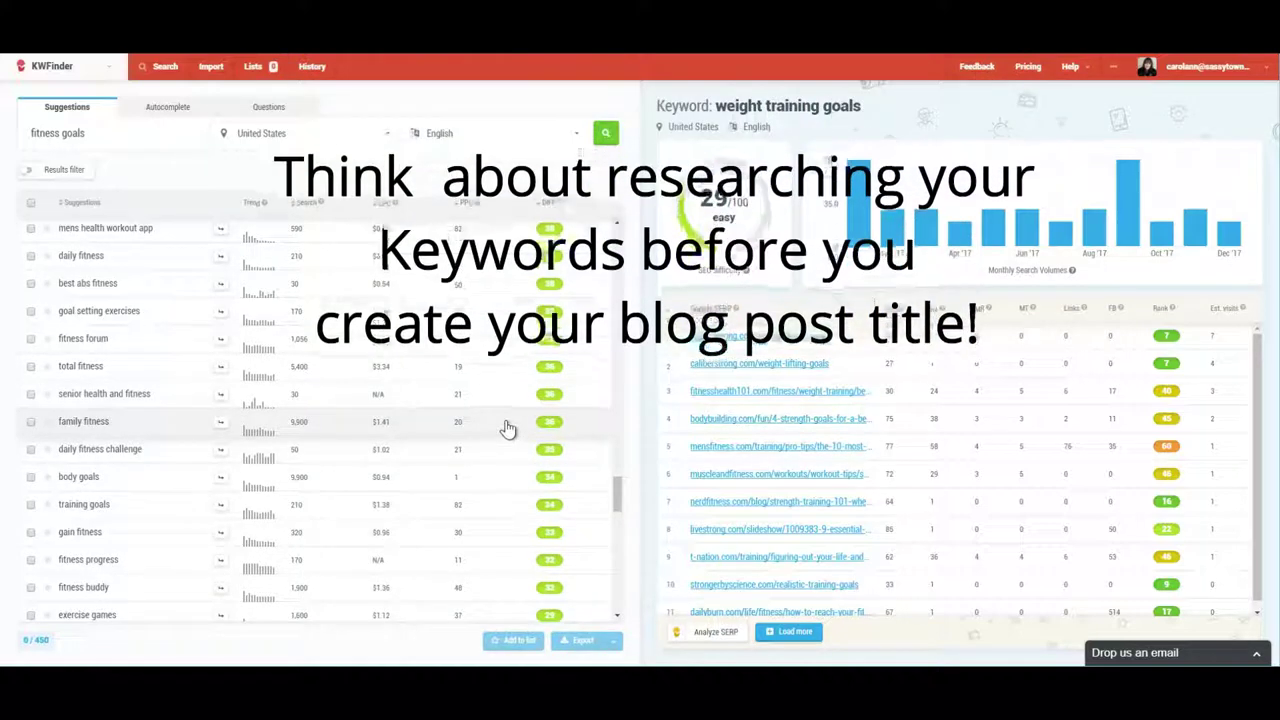
left_click(89, 131)
left_click_drag(89, 131, 27, 133)
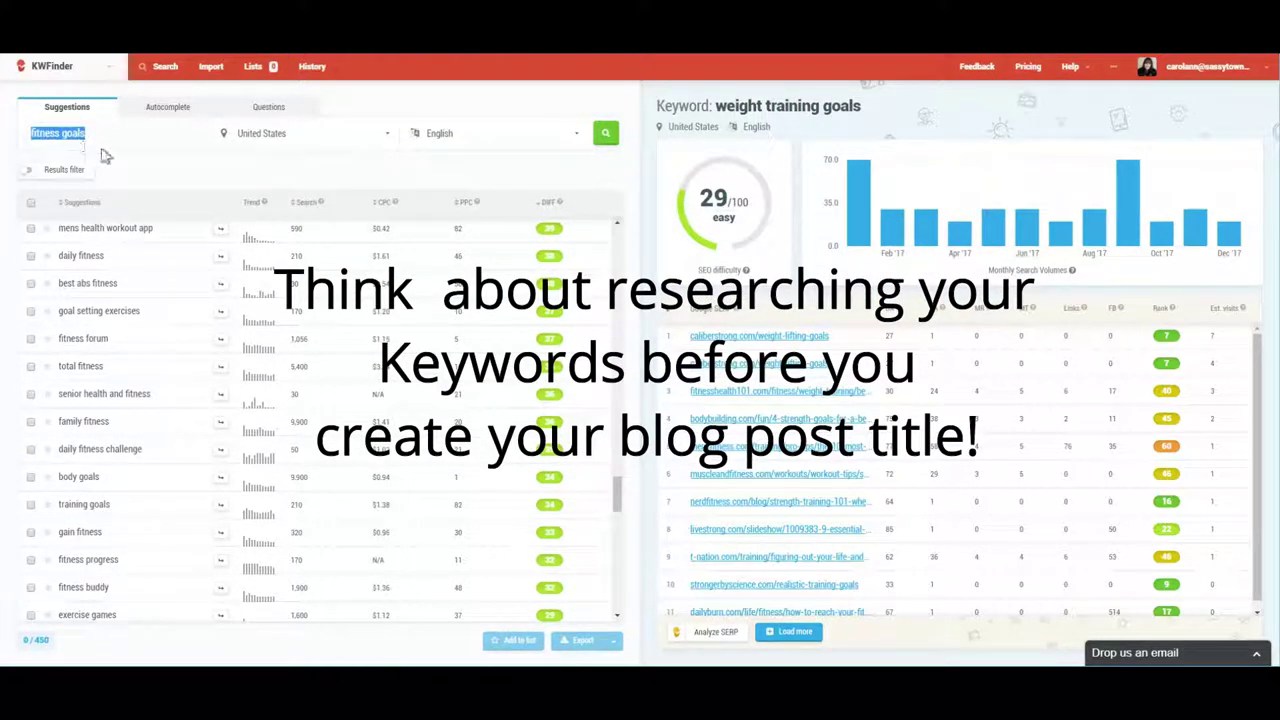
key("End")
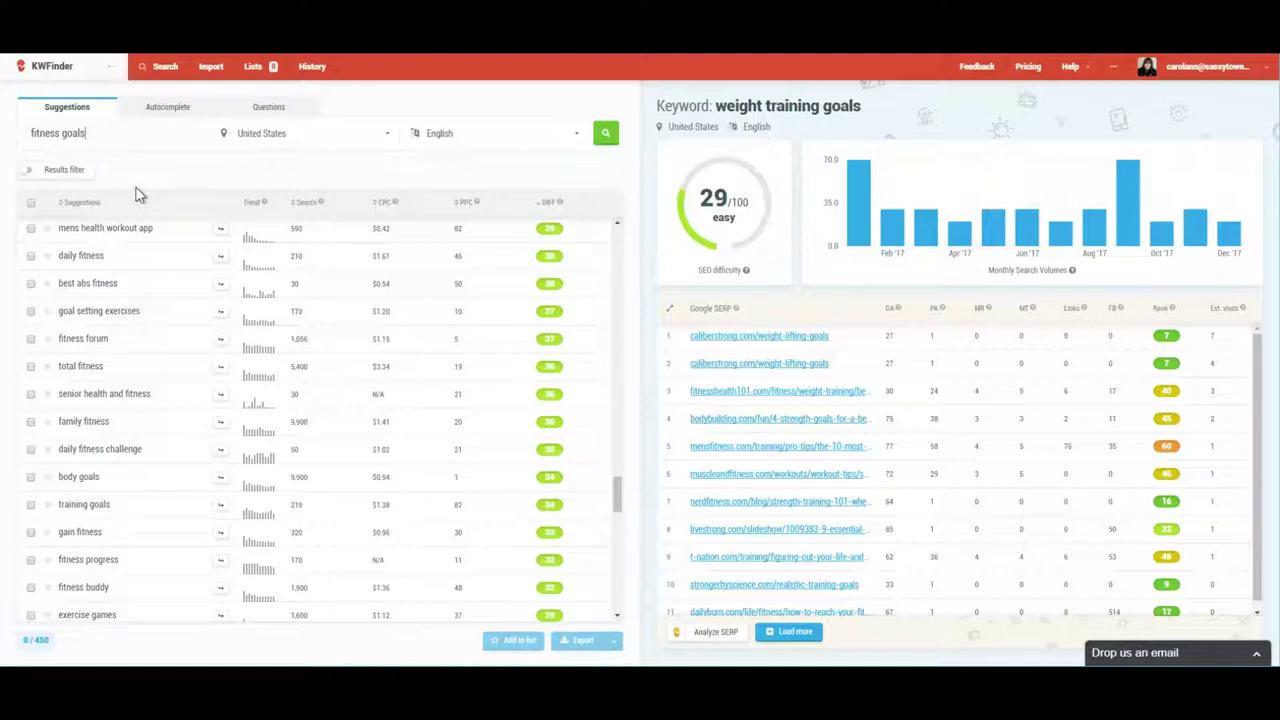
Examine the lowest-difficulty suggestions around "weight training goals" and "lifetime fitness" for their search volume and difficulty
scroll(316, 432, "down", 1)
scroll(316, 432, "down", 3)
scroll(320, 440, "down", 1)
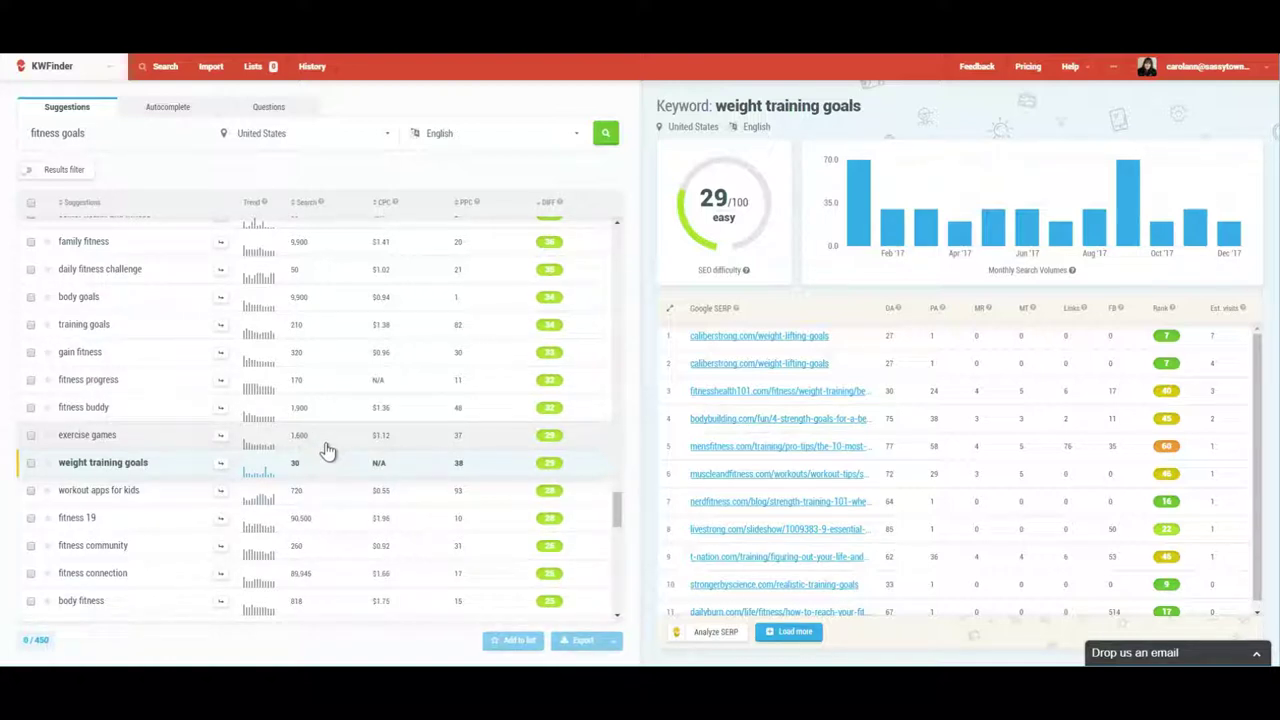
scroll(345, 487, "down", 4)
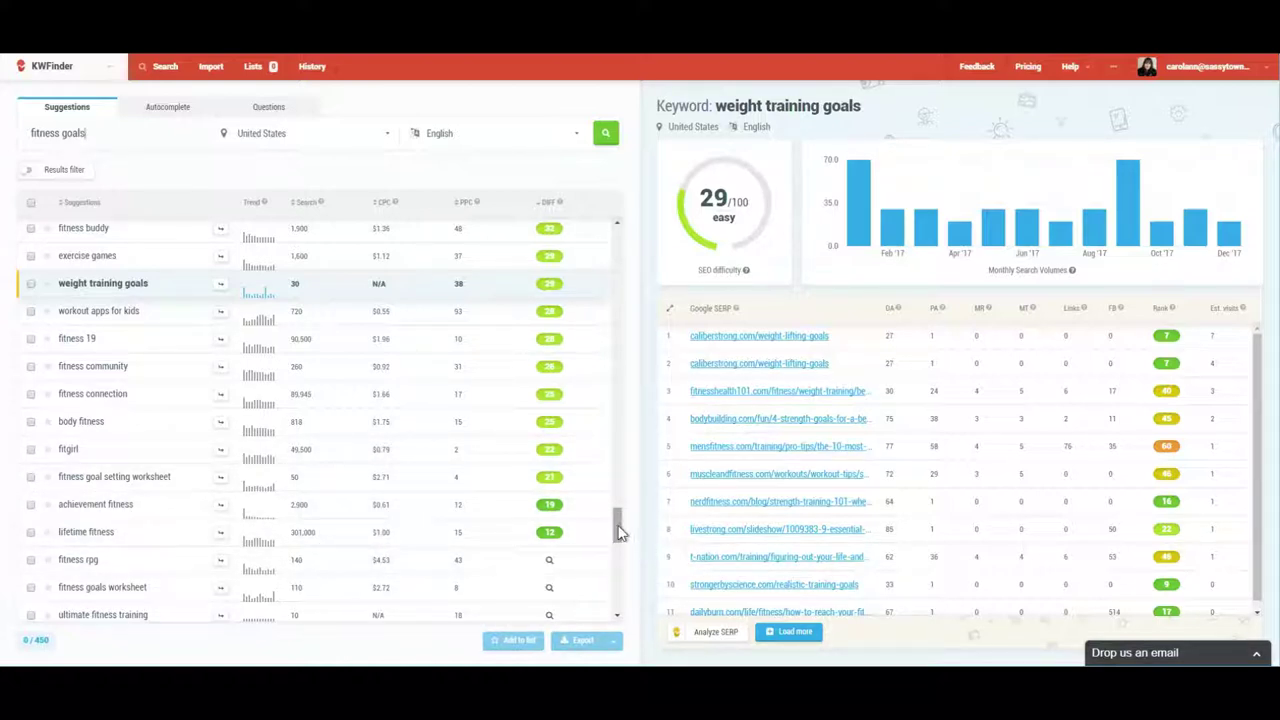
left_click_drag(617, 530, 632, 480)
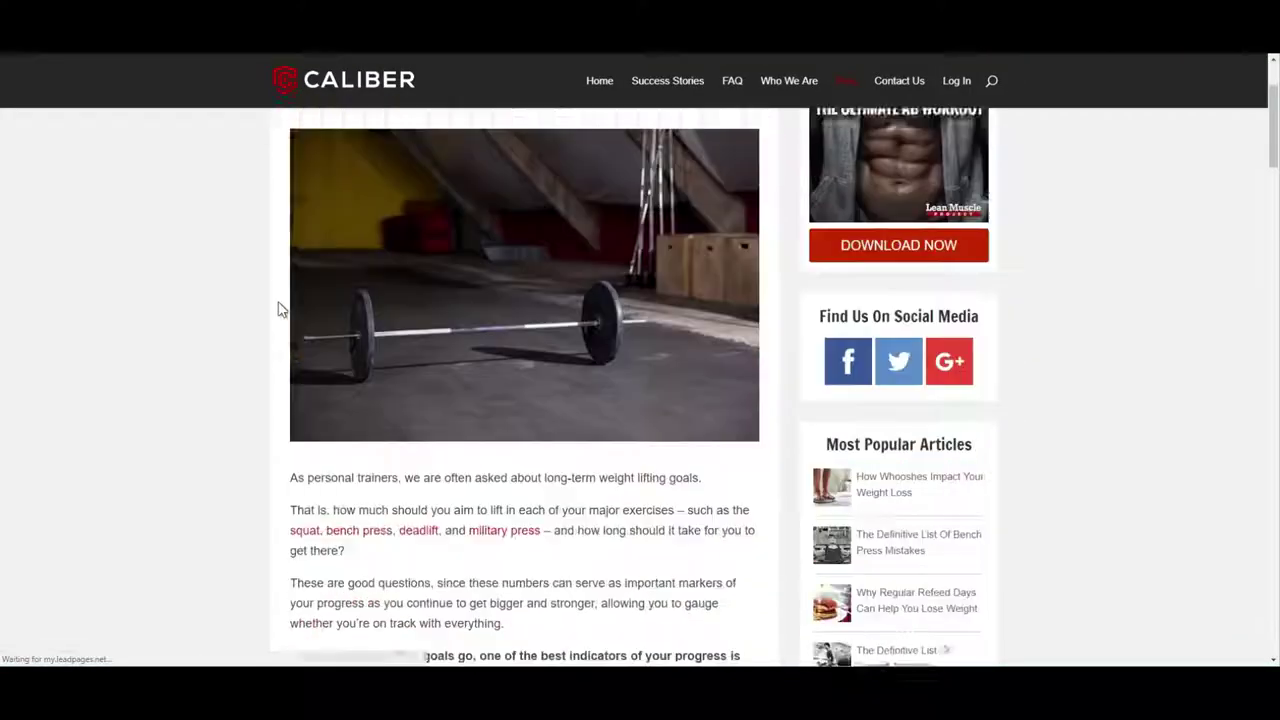
Open the top-ranked caliberstrong.com weight lifting goals article from the SERP and review its beginner, intermediate and advanced sections
scroll(270, 305, "down", 2)
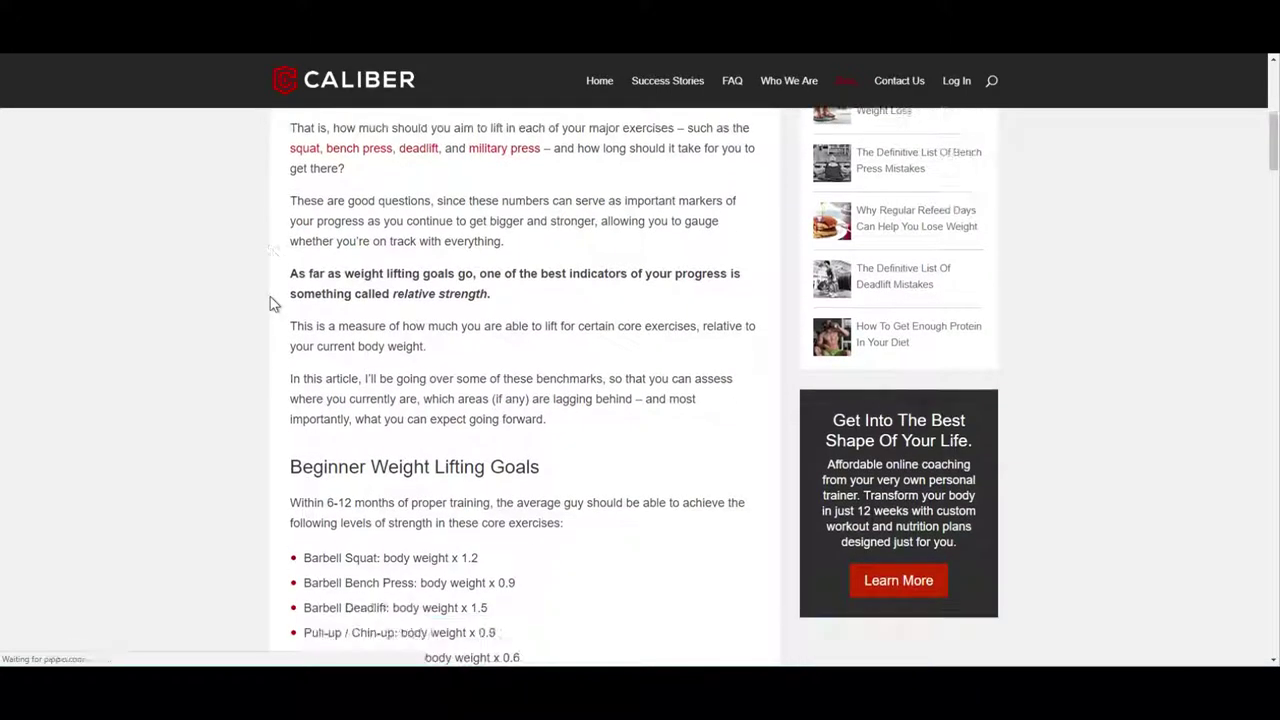
scroll(270, 305, "down", 5)
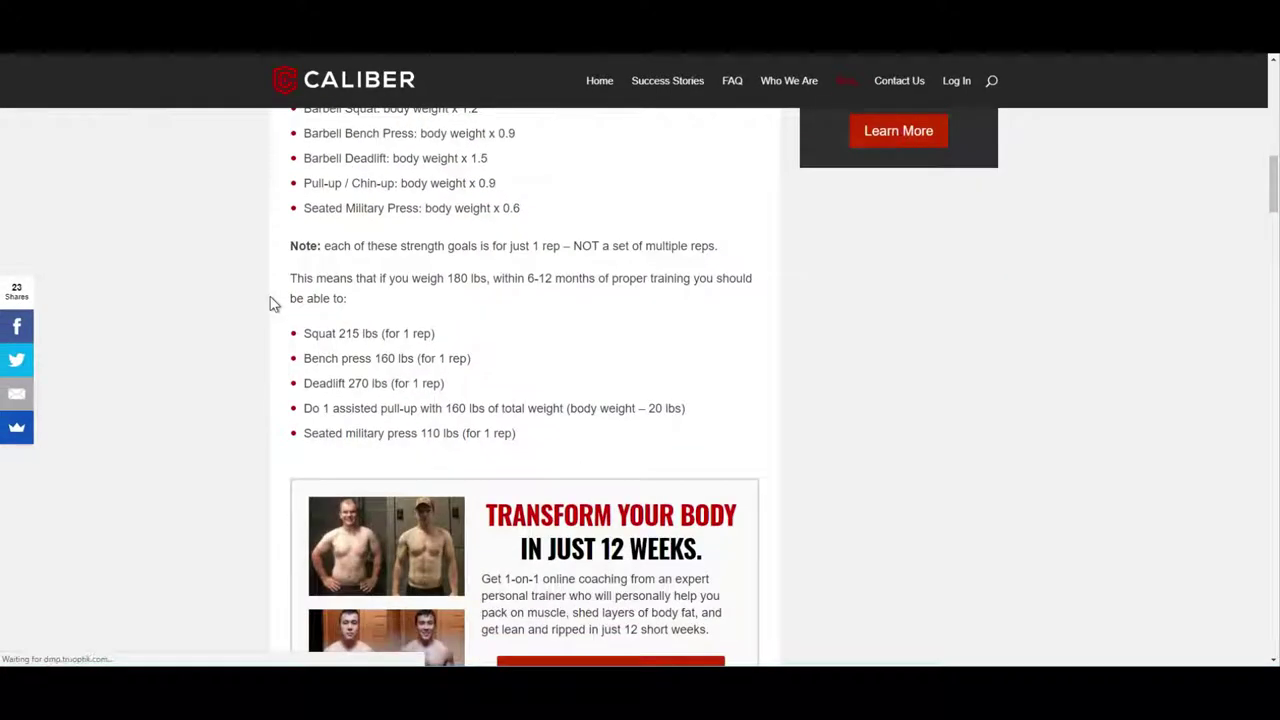
scroll(268, 303, "down", 6)
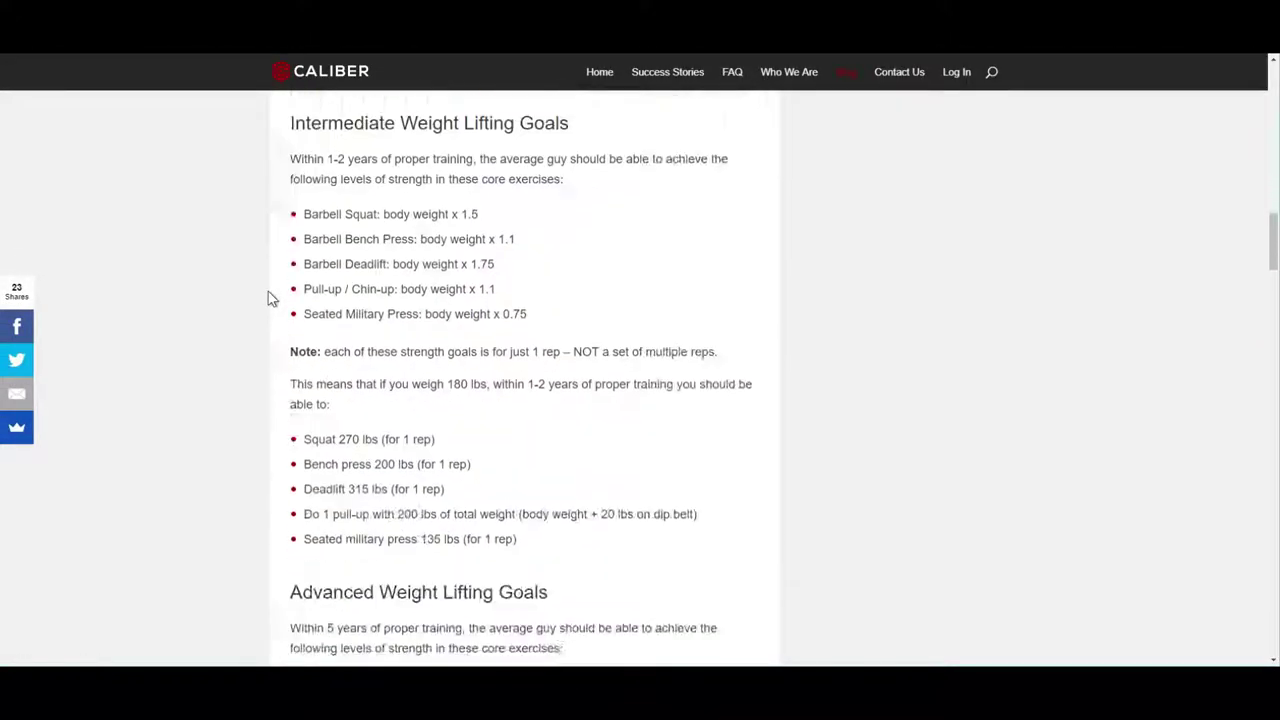
scroll(269, 303, "down", 2)
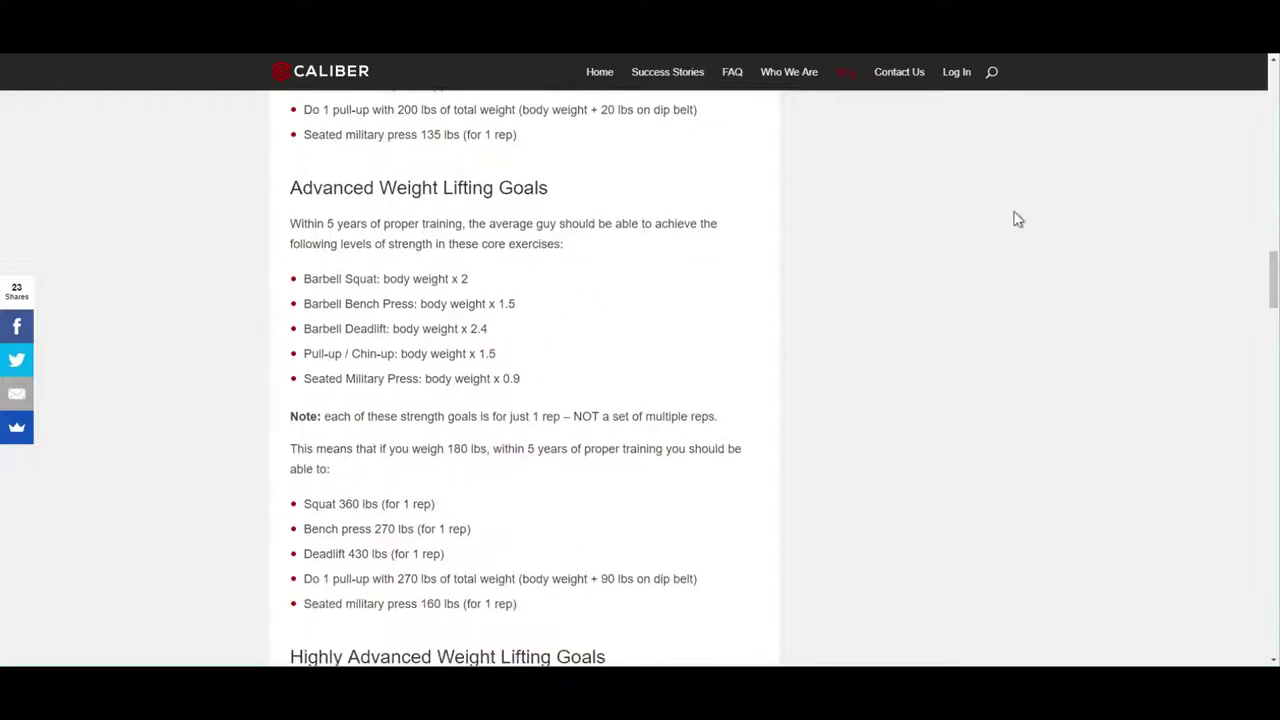